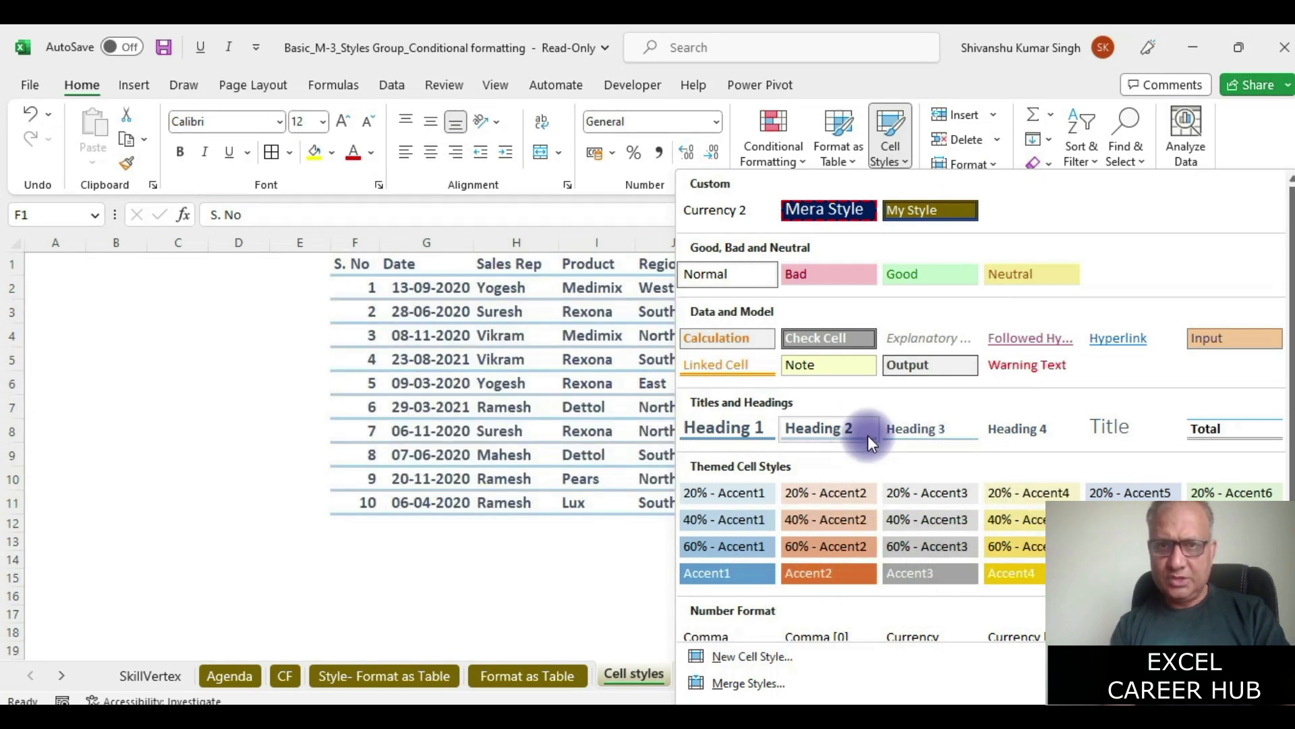
# - Apply the Accent1 cell style to the header row F1:K1 on the Cell styles sheet
pyautogui.click(593, 514)
pyautogui.moveTo(344, 261); pyautogui.dragTo(755, 265)
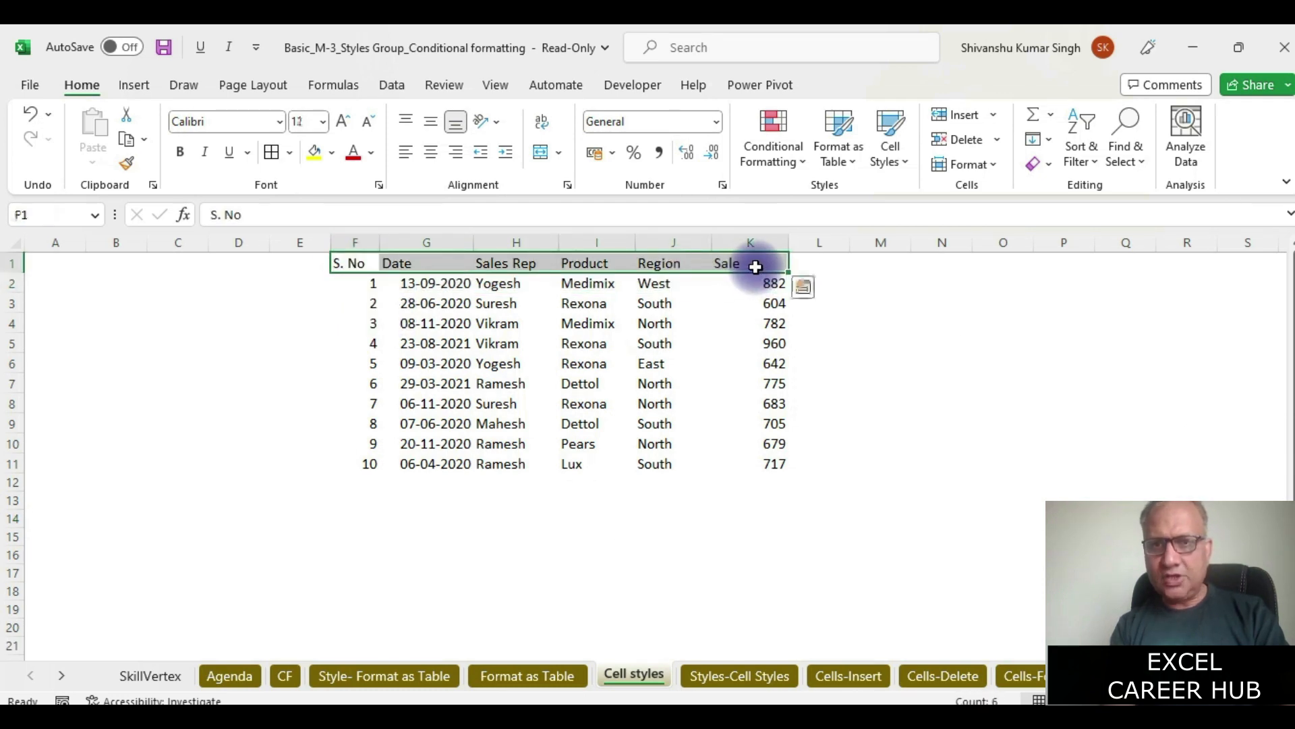
pyautogui.click(902, 161)
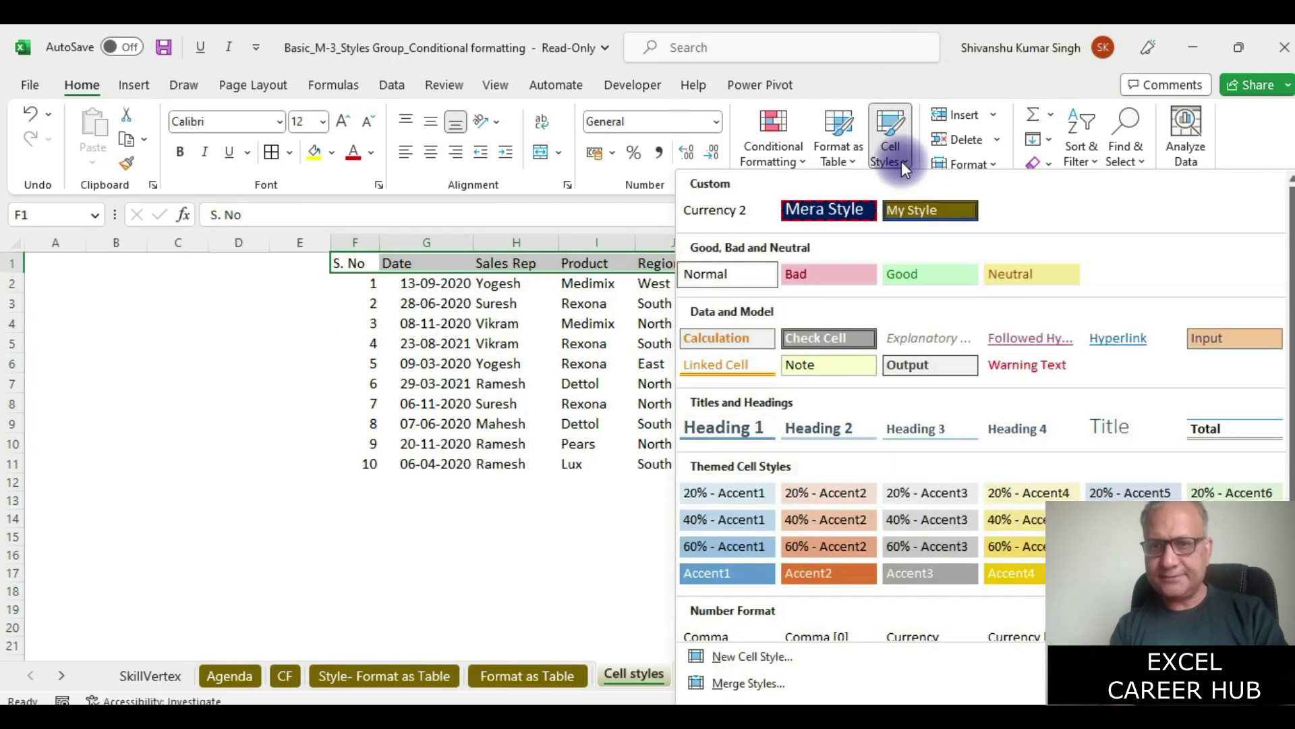
pyautogui.click(722, 577)
# - Apply the 40% - Accent1 cell style to the data rows F2:K11 below the header
pyautogui.moveTo(358, 286); pyautogui.dragTo(746, 457)
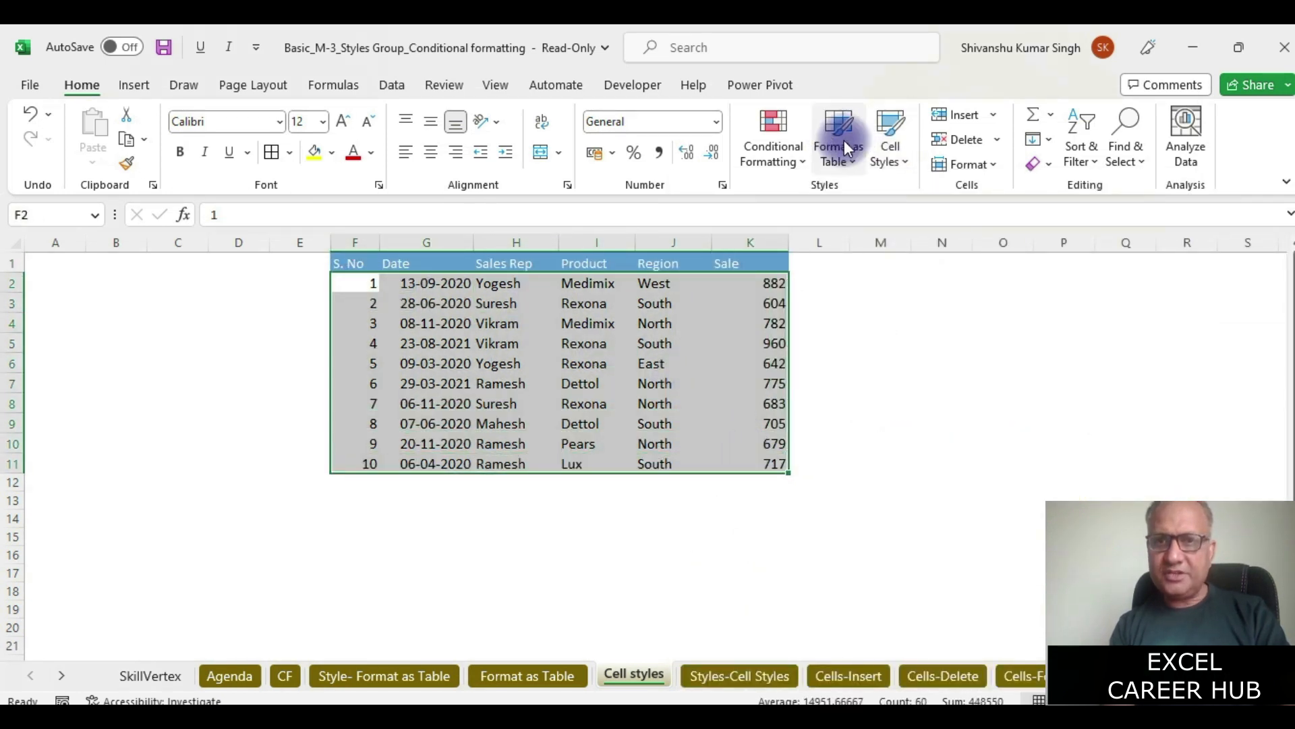
pyautogui.click(909, 162)
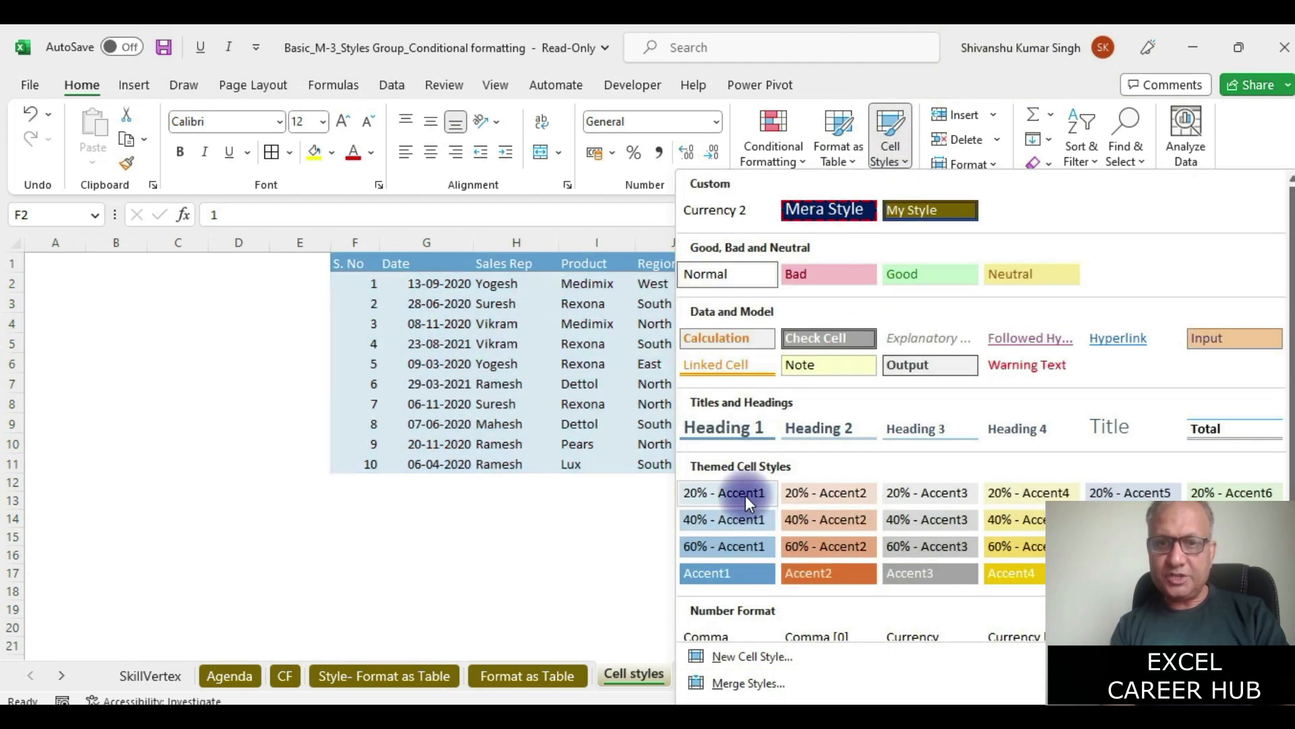
pyautogui.click(723, 517)
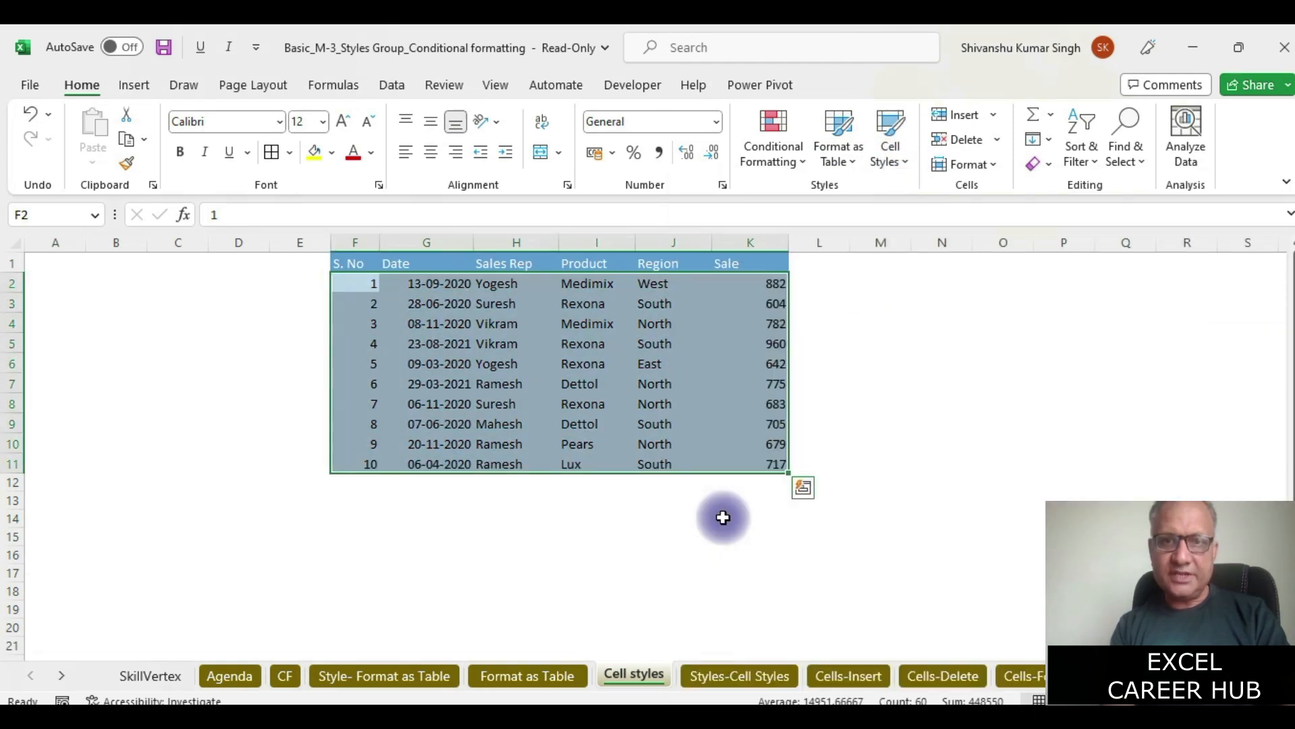
pyautogui.click(915, 402)
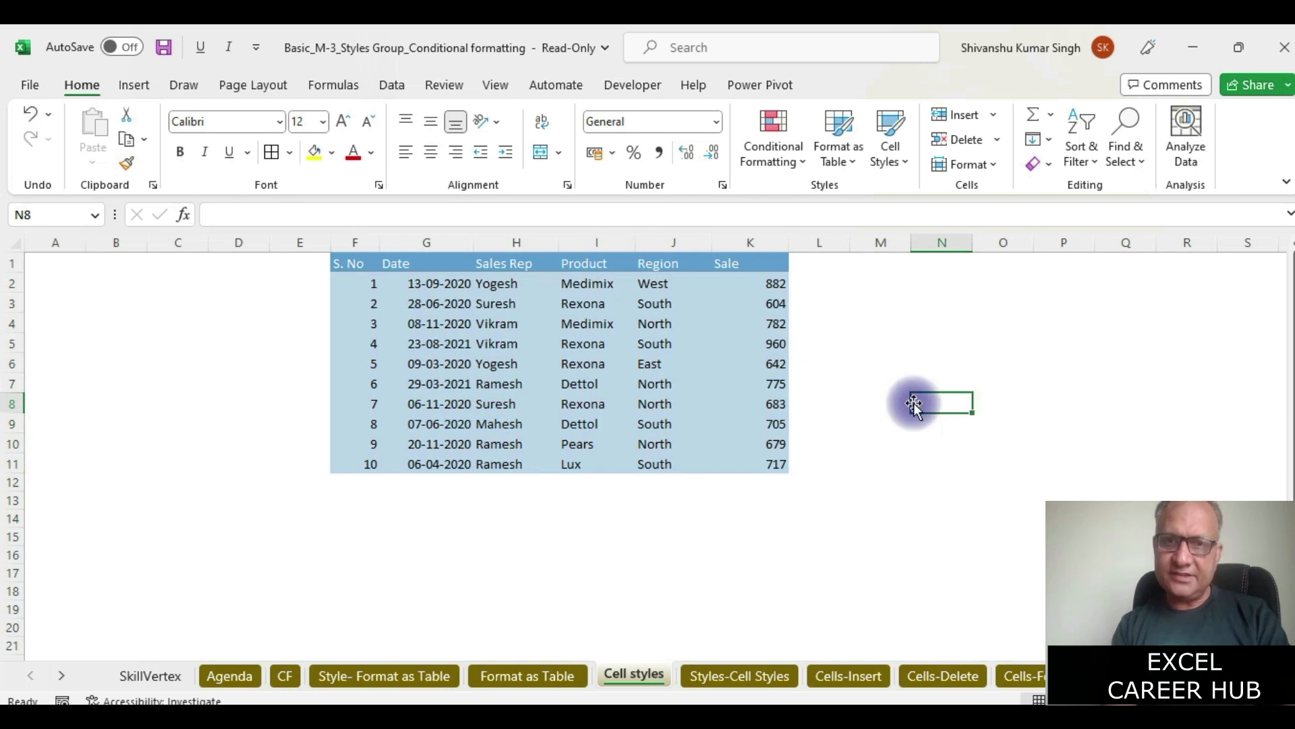
# - Change the header row F1:K1 to the Accent2 cell style
pyautogui.moveTo(355, 266); pyautogui.dragTo(765, 265)
pyautogui.click(906, 159)
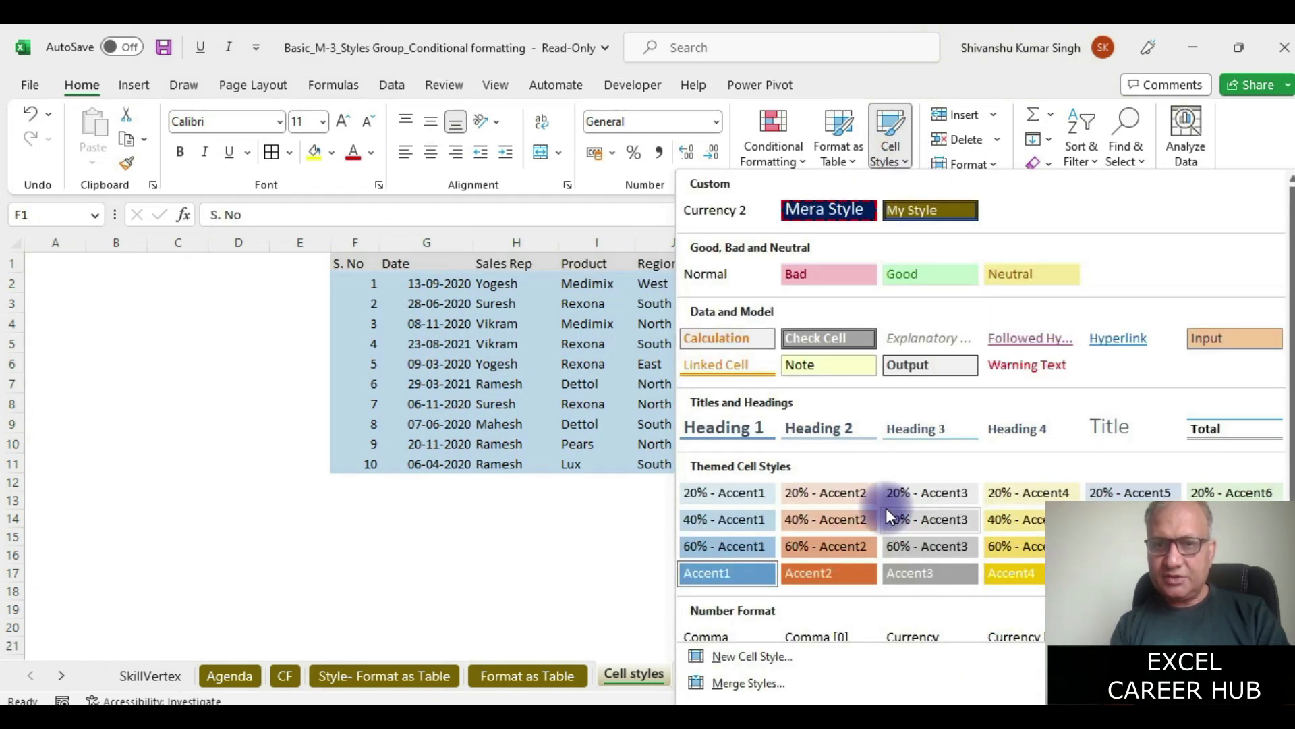
pyautogui.click(826, 576)
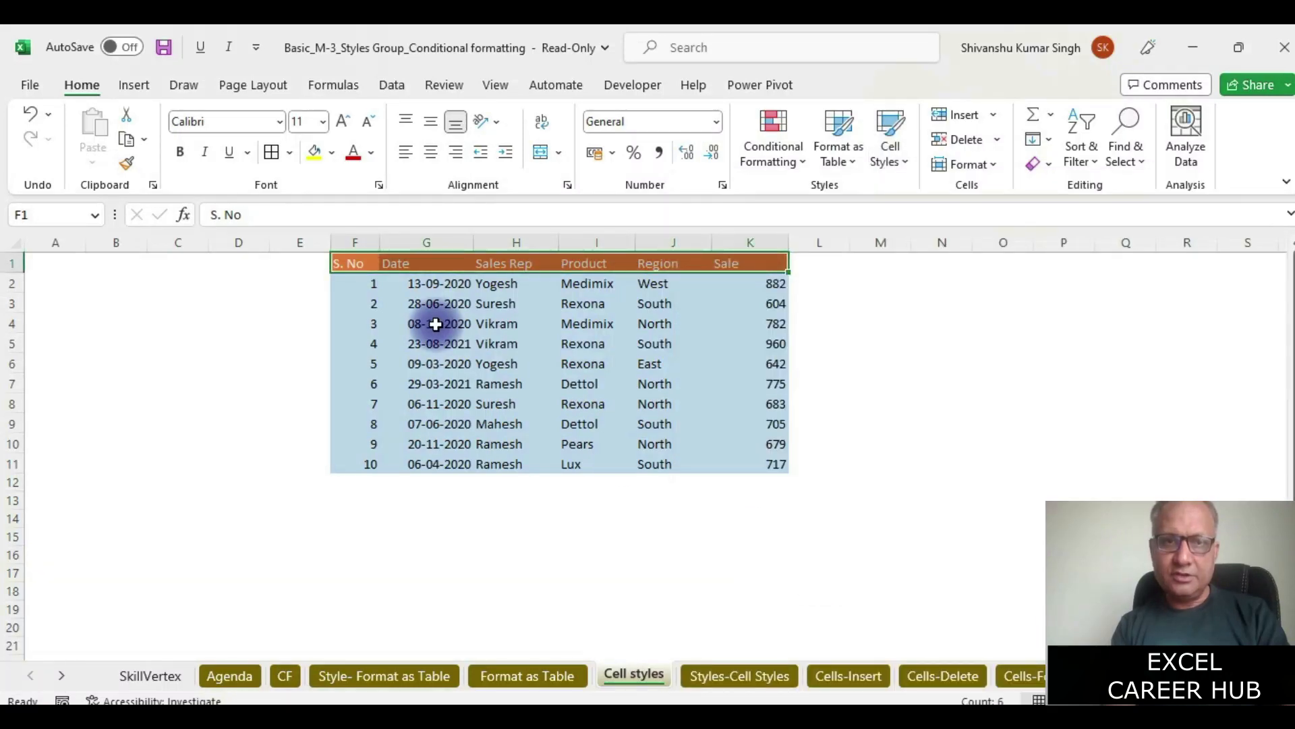
pyautogui.click(344, 282)
pyautogui.moveTo(344, 282); pyautogui.dragTo(753, 465)
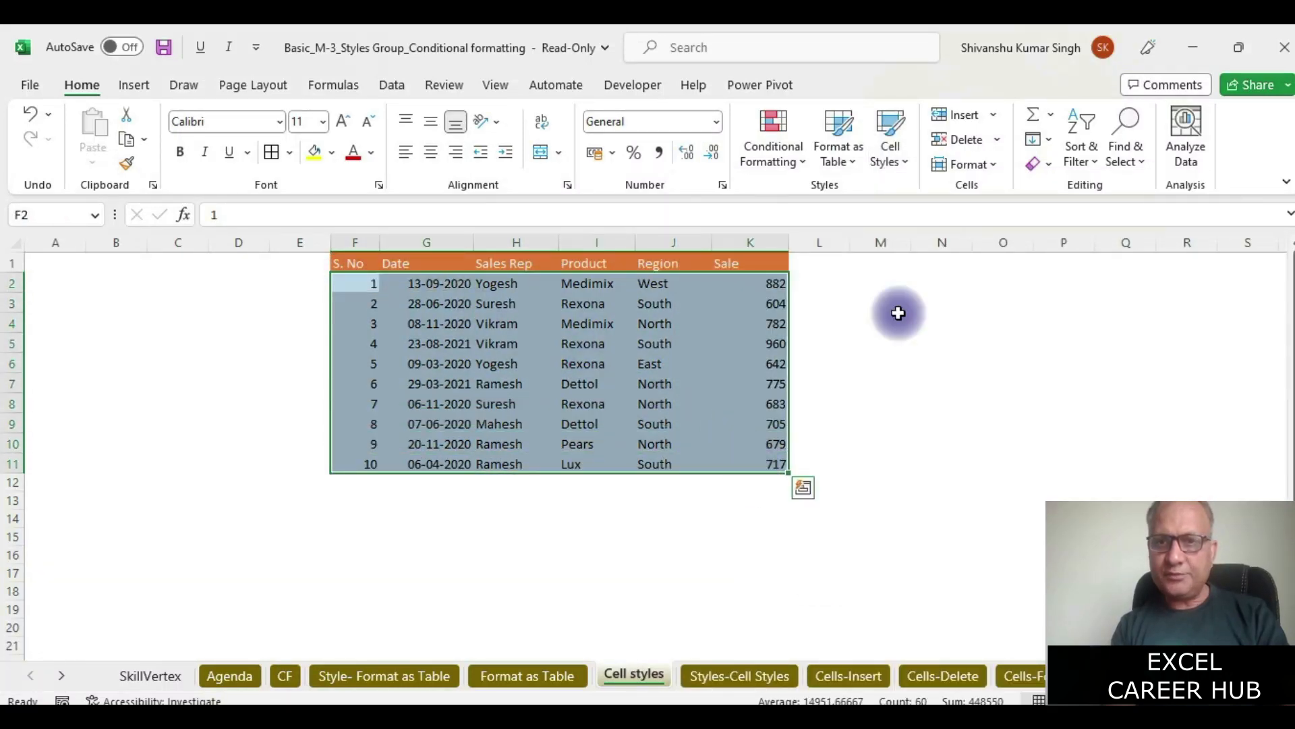
pyautogui.click(902, 167)
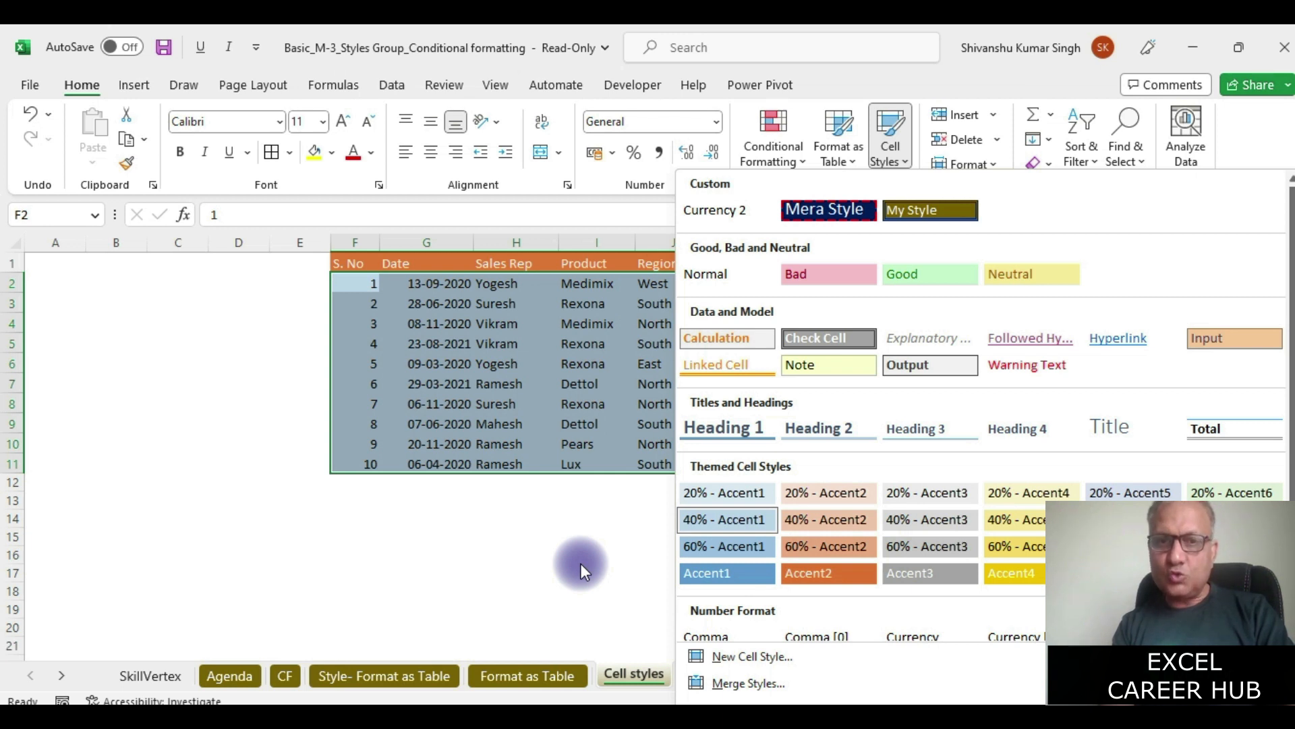
pyautogui.press('Escape')
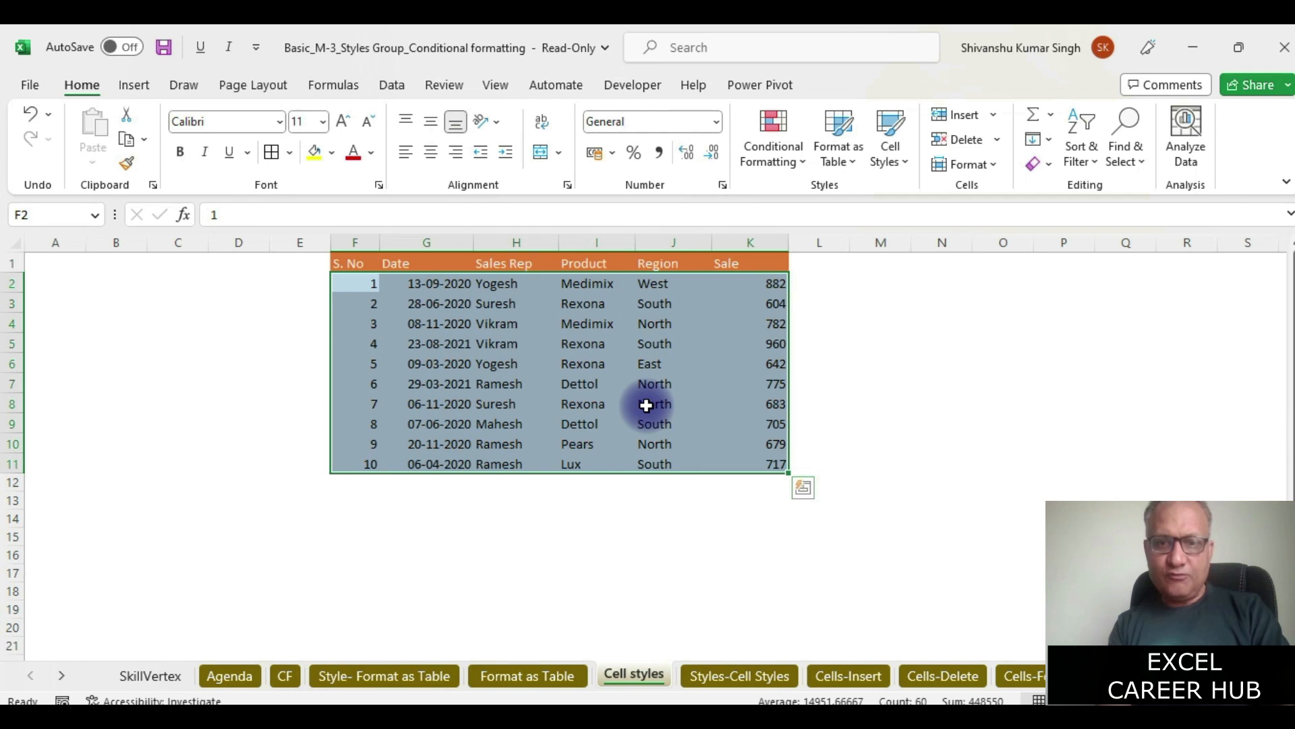
# - Go to the S. No header in cell F1 of the unformatted data on the Format as Table sheet
pyautogui.click(720, 677)
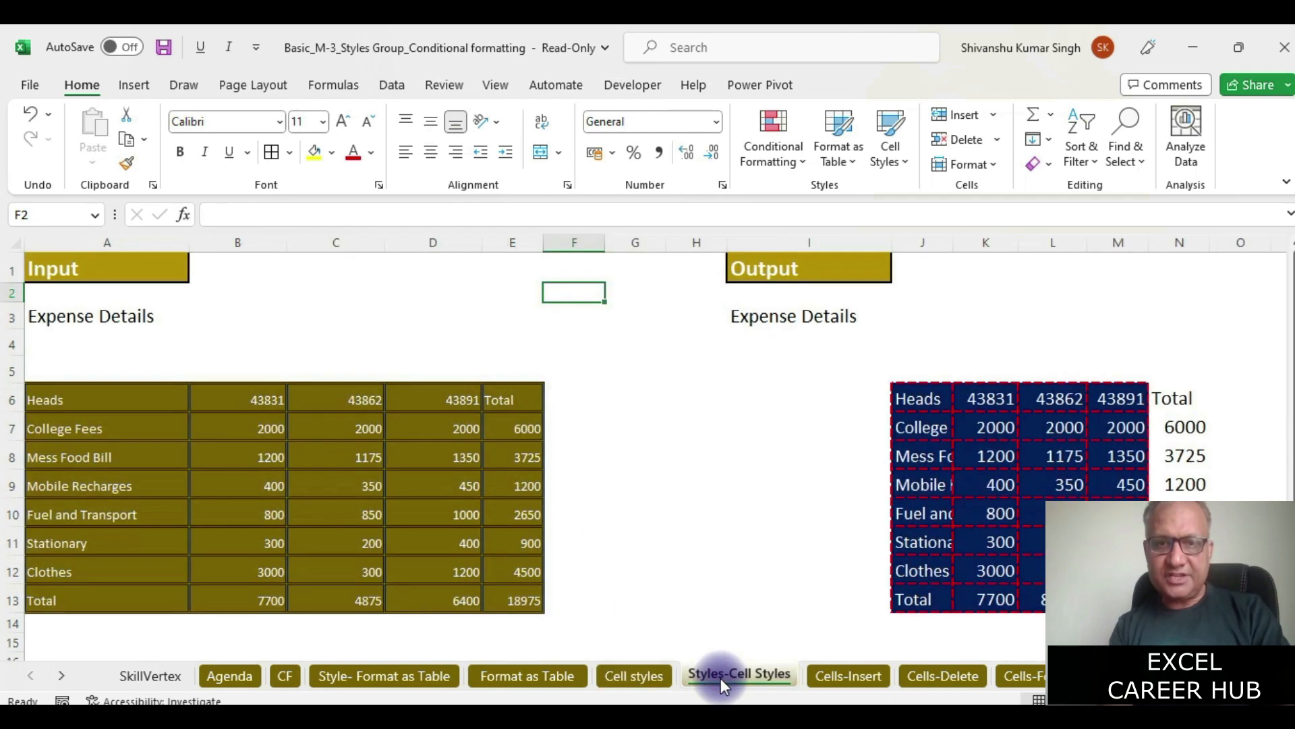
pyautogui.click(560, 671)
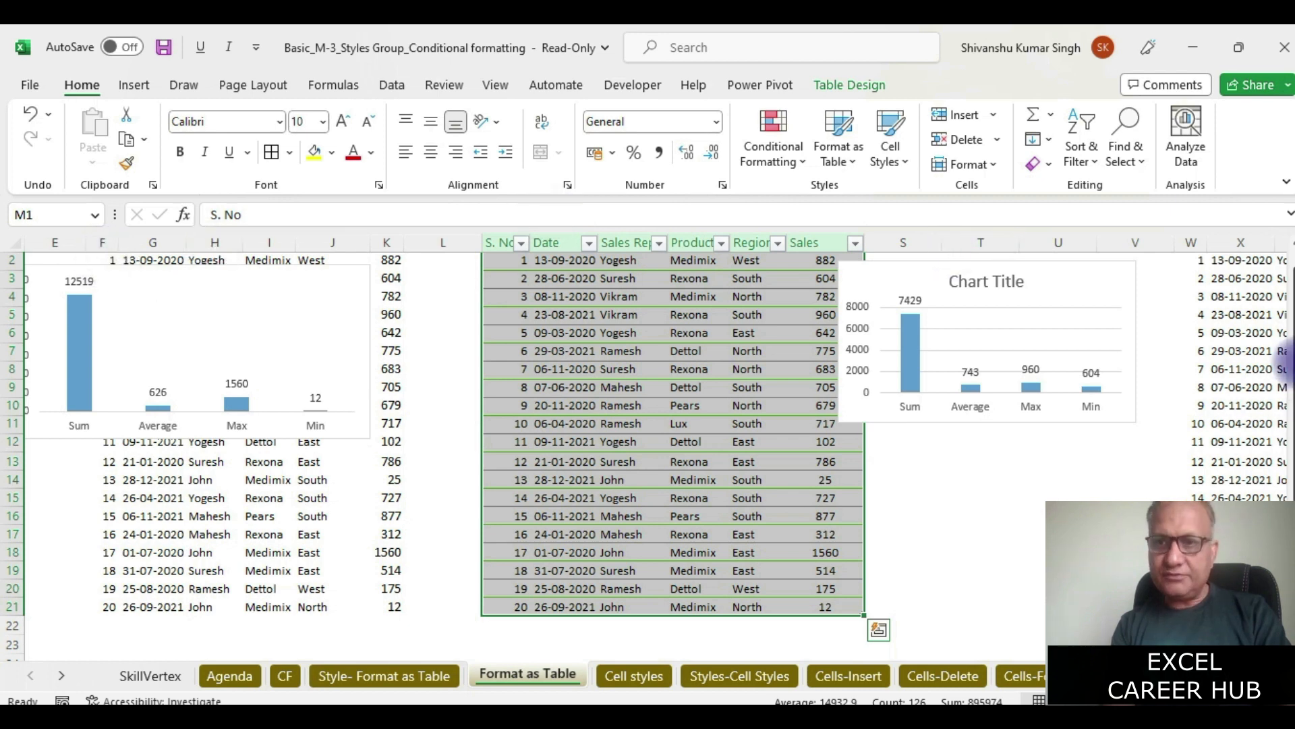
pyautogui.click(444, 263)
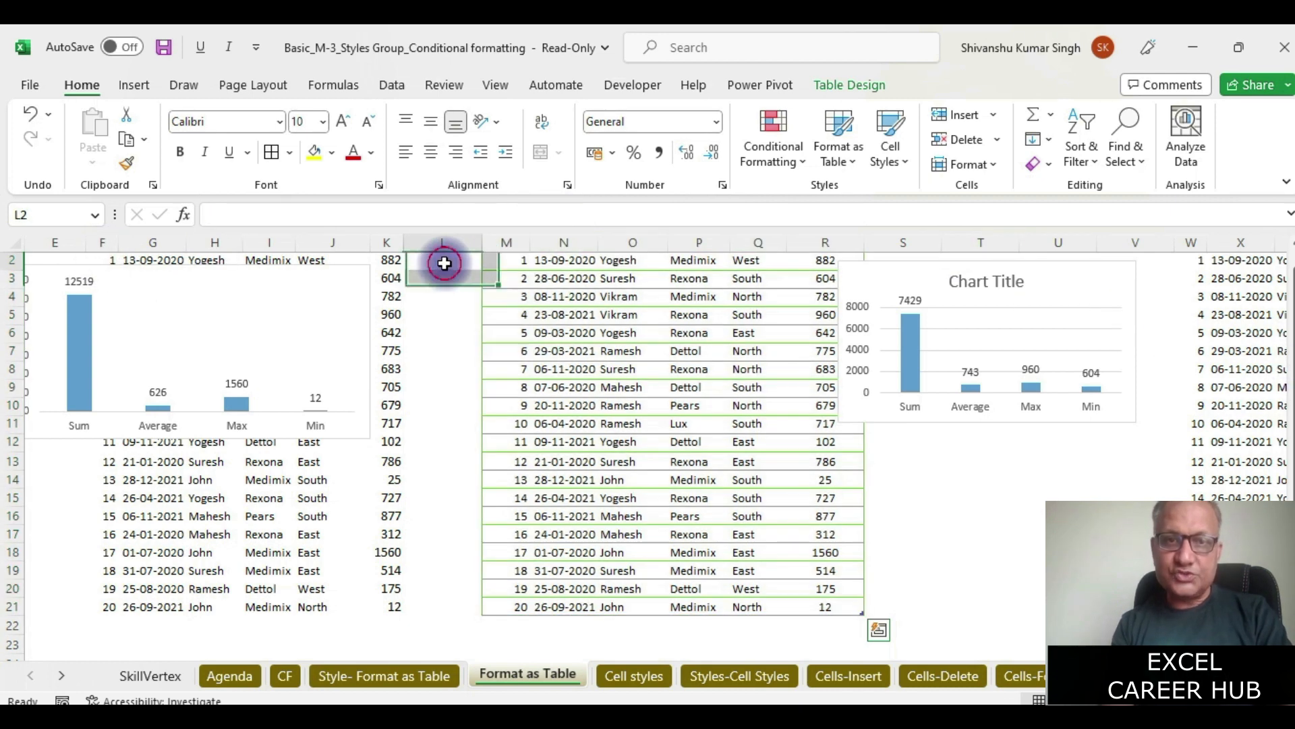
pyautogui.press('Left')
pyautogui.press('Left')
pyautogui.press('Left')
pyautogui.press('Left')
pyautogui.press('Left')
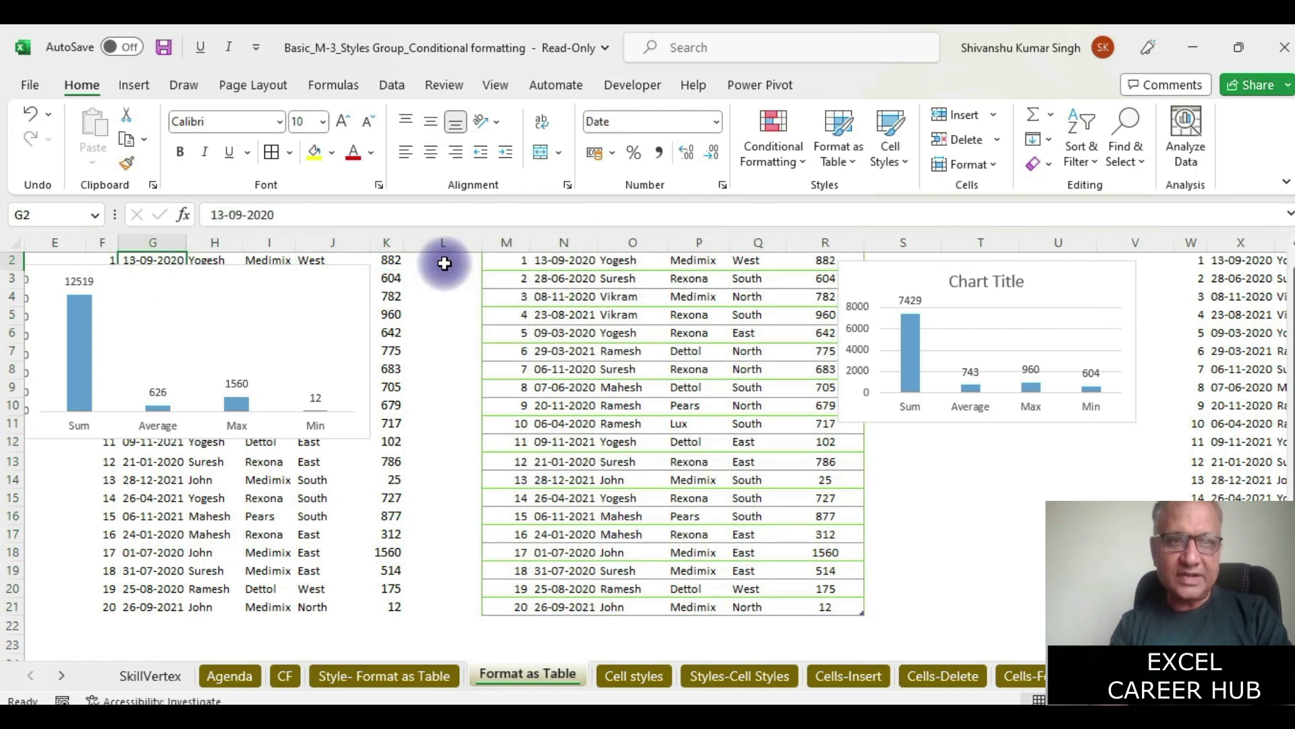
pyautogui.press('Up')
pyautogui.press('Left')
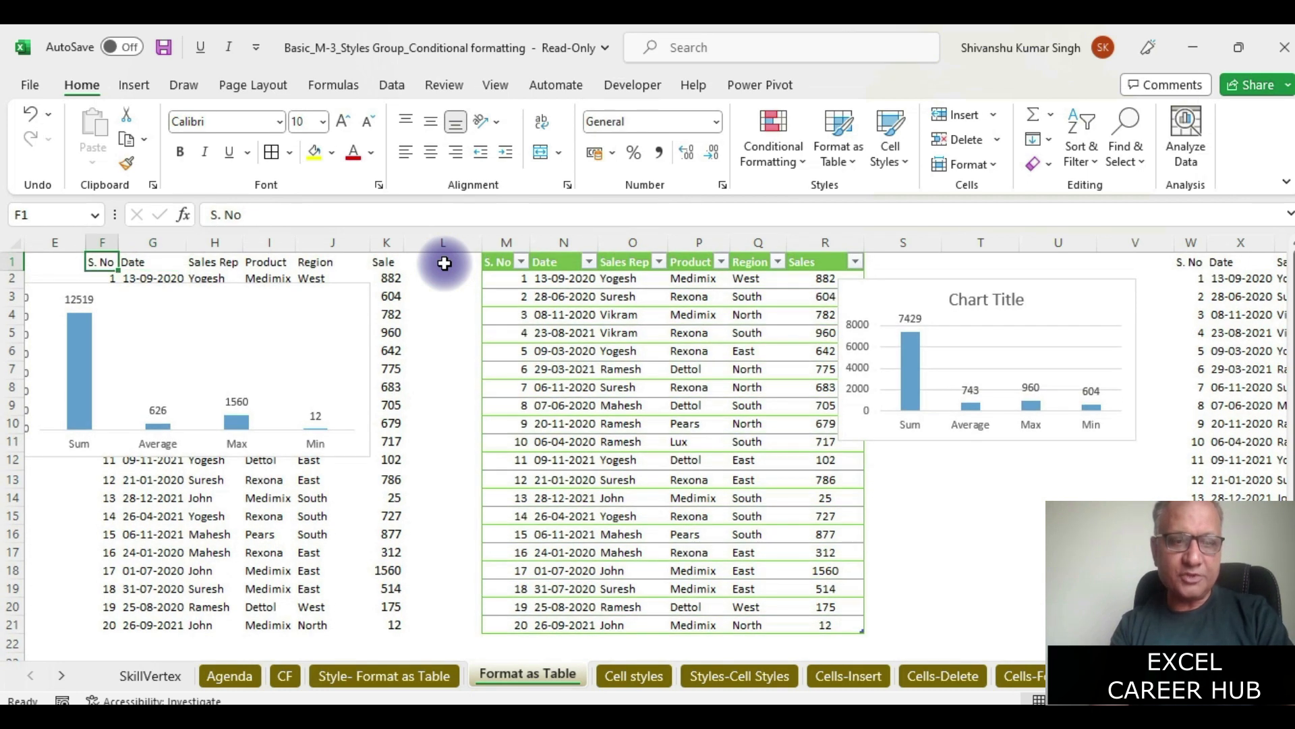
# - Copy the header and first ten records, range F1:K11, from the Format as Table sheet
pyautogui.hotkey('shift', 'Down')
pyautogui.hotkey('shift', 'Down')
pyautogui.hotkey('shift', 'Down')
pyautogui.hotkey('shift', 'Down')
pyautogui.hotkey('shift', 'Down')
pyautogui.hotkey('shift', 'Down')
pyautogui.hotkey('shift', 'Down')
pyautogui.hotkey('shift', 'Down')
pyautogui.hotkey('shift', 'Down')
pyautogui.hotkey('shift', 'Down')
pyautogui.hotkey('shift', 'Down')
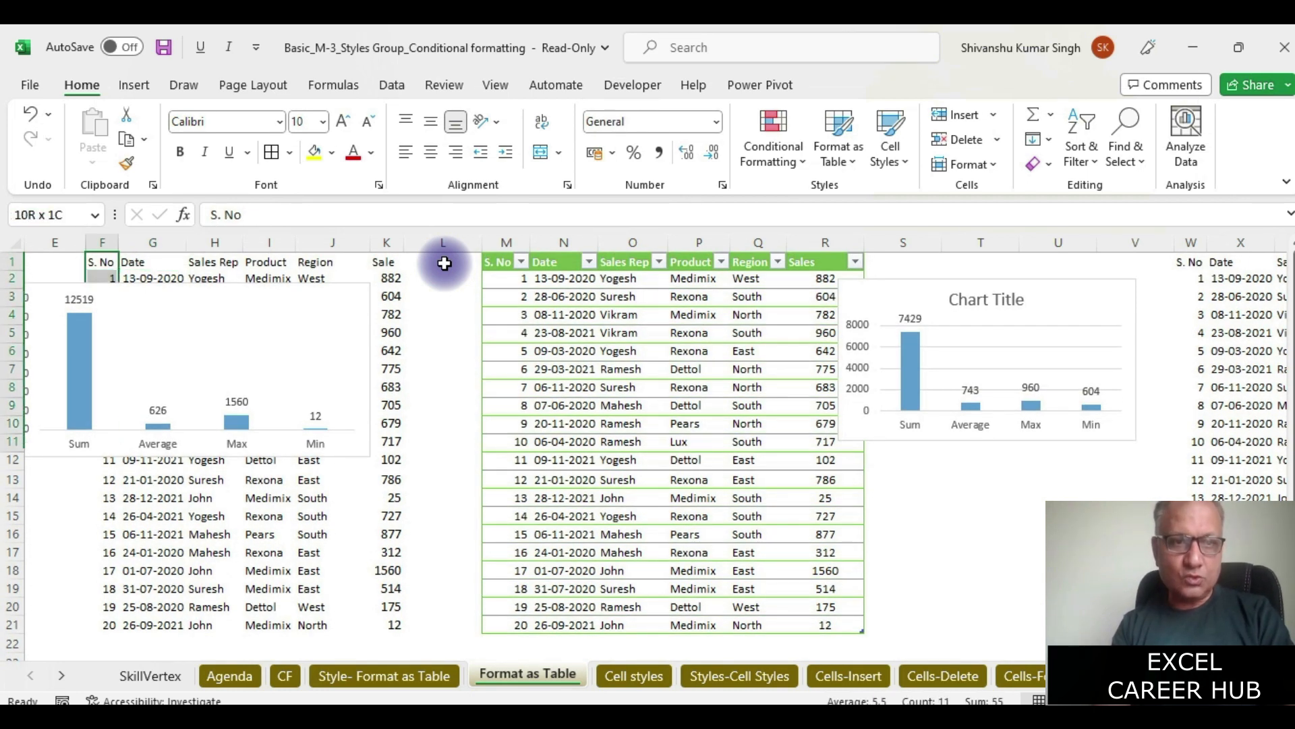
pyautogui.hotkey('shift', 'Up')
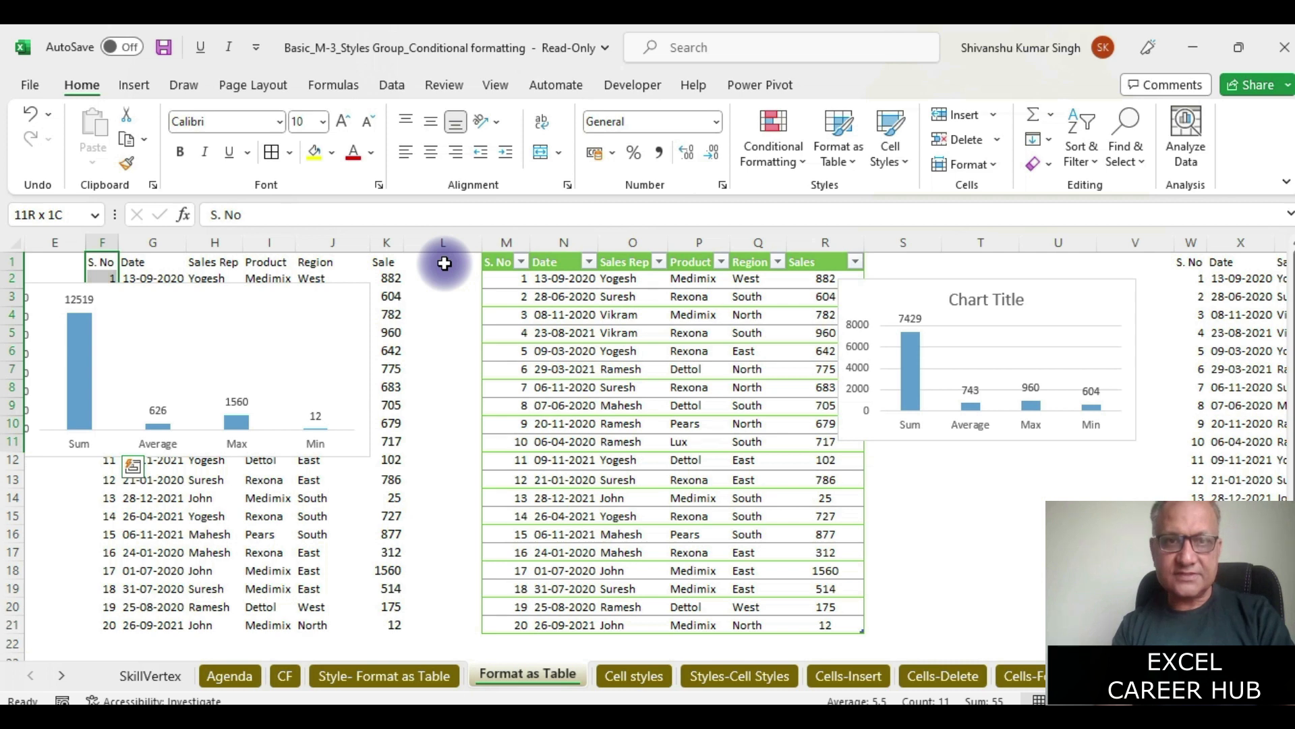
pyautogui.hotkey('ctrl', 'shift', 'Right')
pyautogui.hotkey('ctrl', 'c')
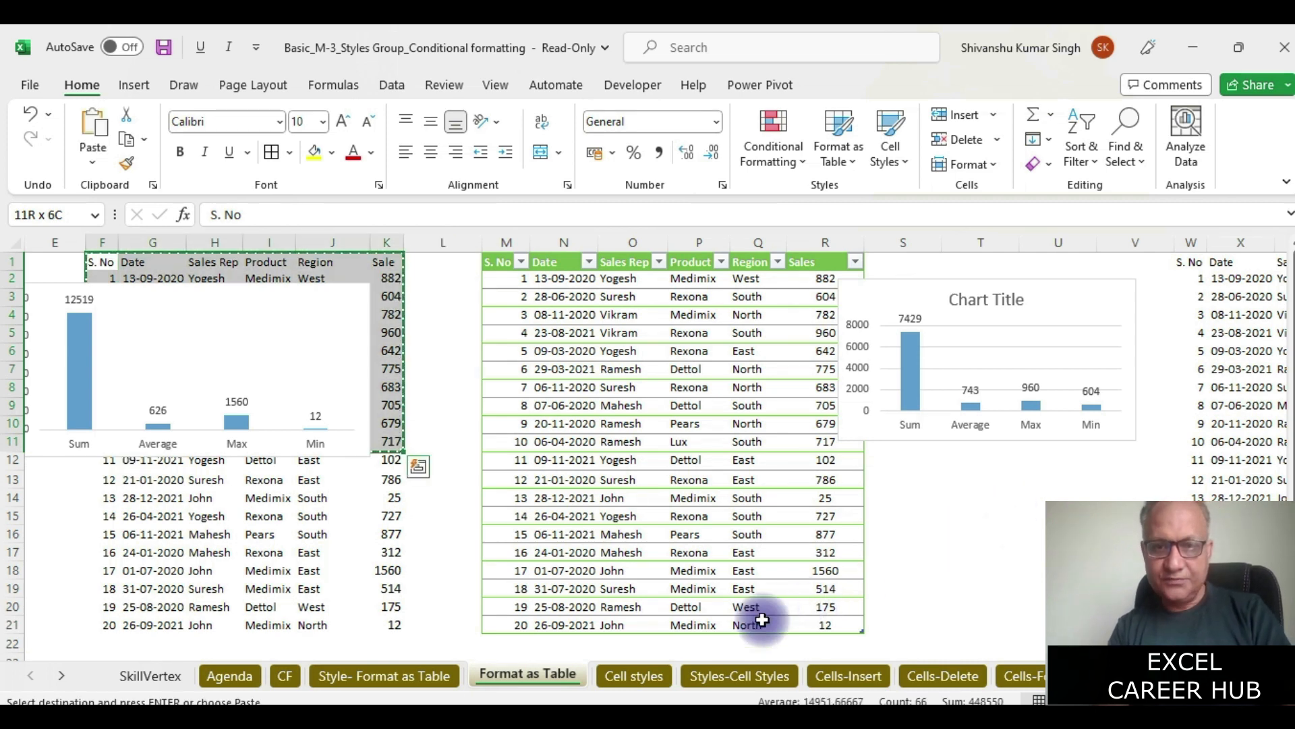
# - Paste the copied records at cell N1 of the Cell styles sheet and autofit the pasted Date column
pyautogui.click(640, 671)
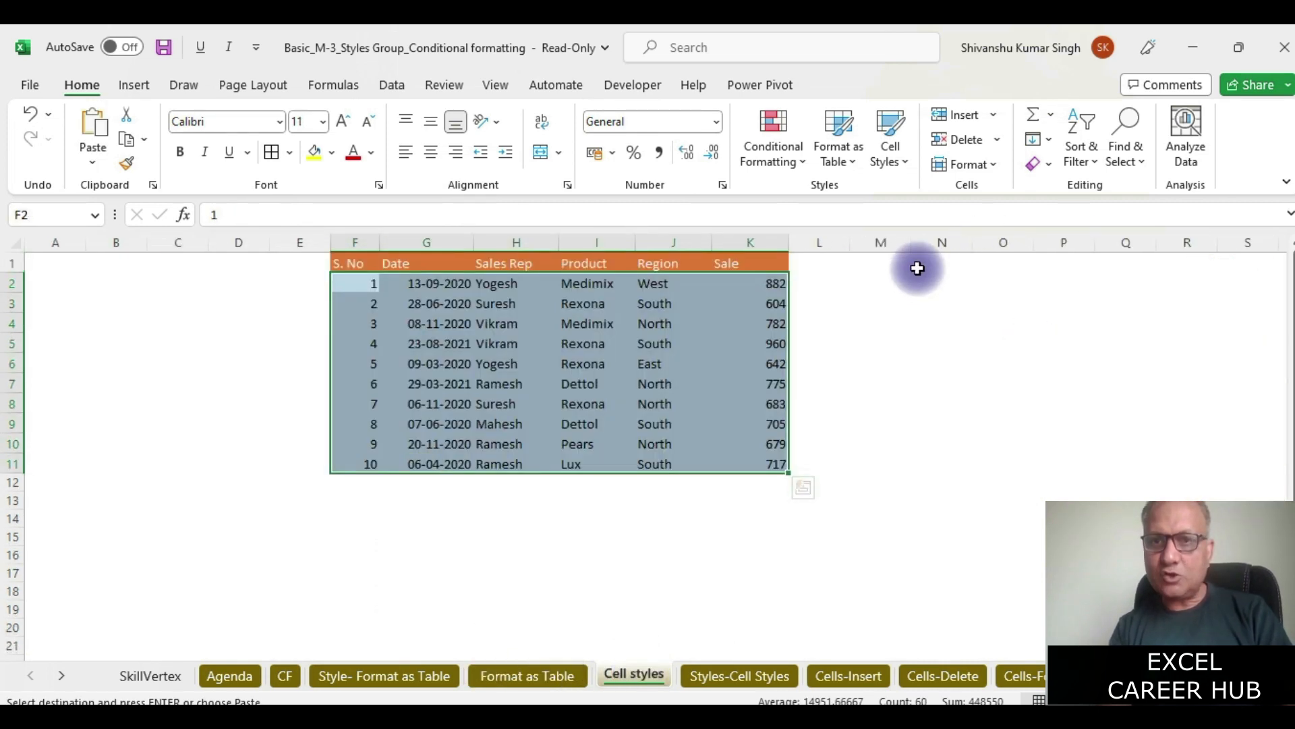
pyautogui.click(917, 268)
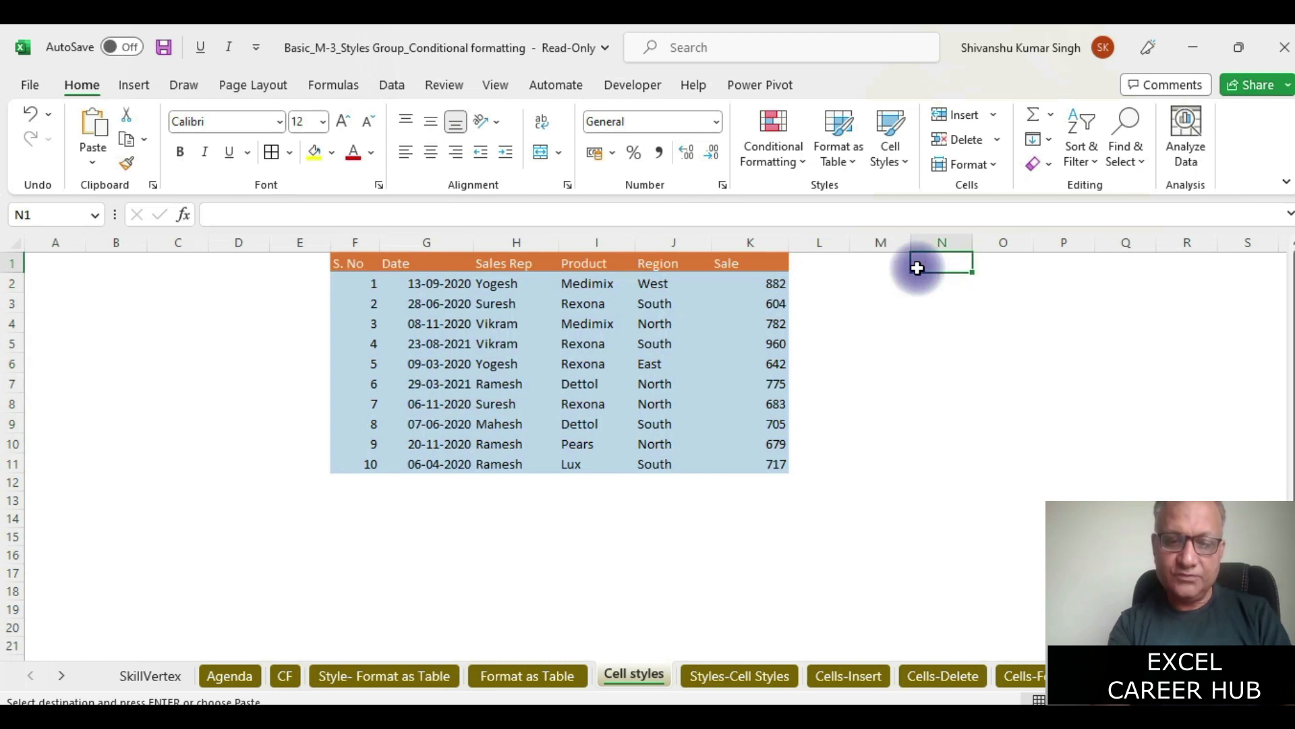
pyautogui.hotkey('ctrl', 'v')
pyautogui.doubleClick(1042, 247)
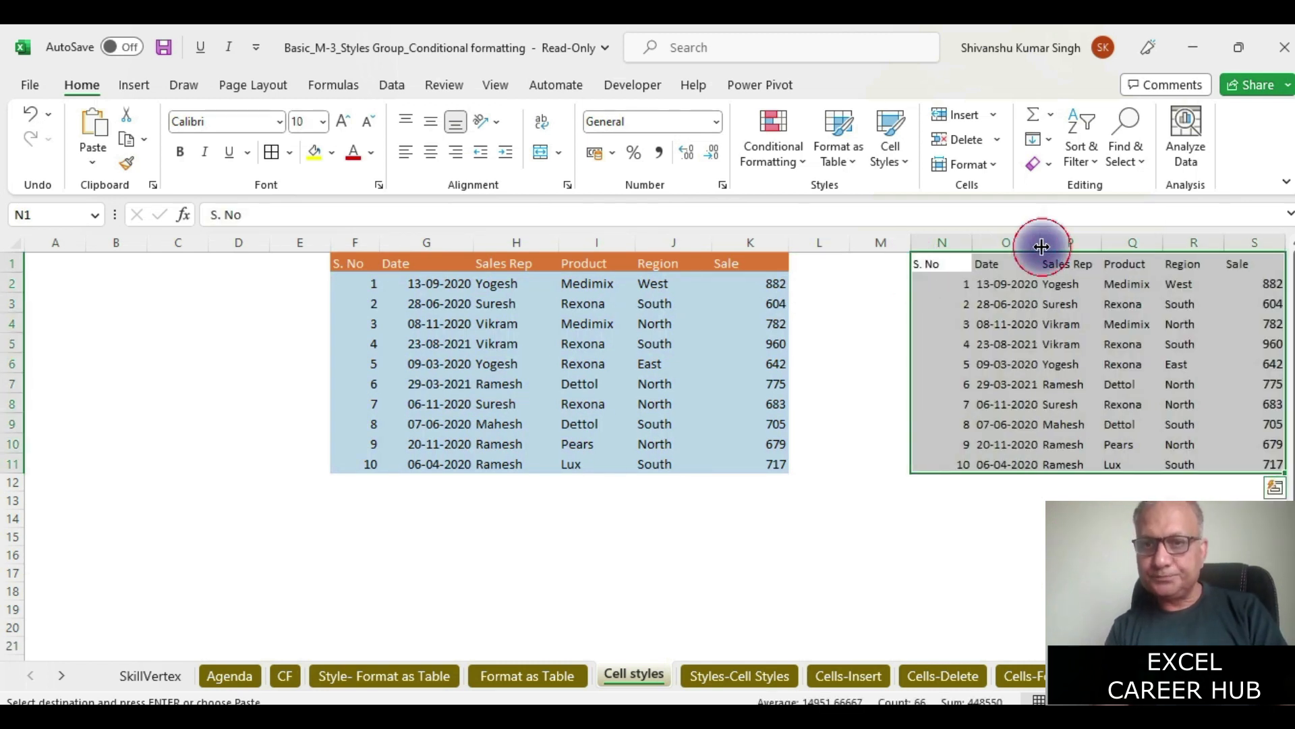
pyautogui.click(1256, 537)
pyautogui.press('Right')
pyautogui.press('Right')
pyautogui.press('Right')
pyautogui.press('Right')
pyautogui.press('Right')
pyautogui.press('Right')
pyautogui.press('Right')
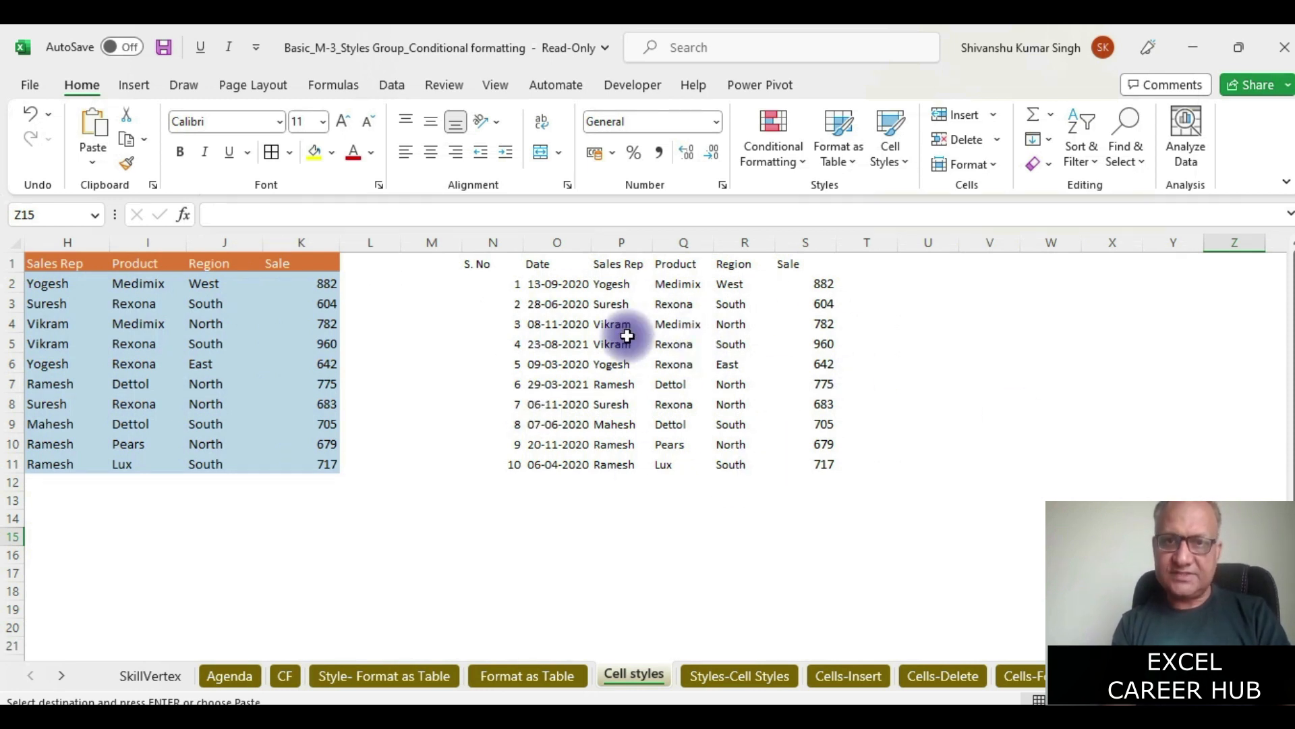
# - Start a new custom cell style and name it MyHeadingStyle
pyautogui.click(895, 160)
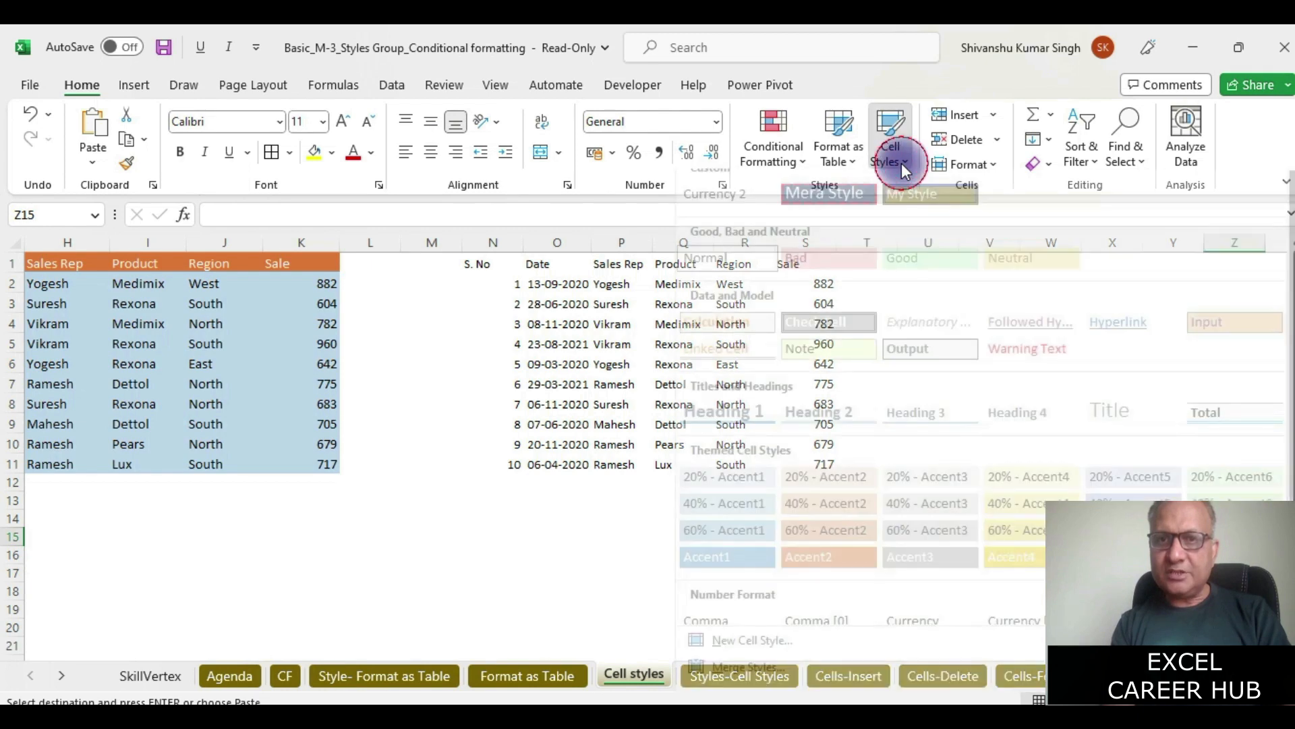
pyautogui.click(758, 658)
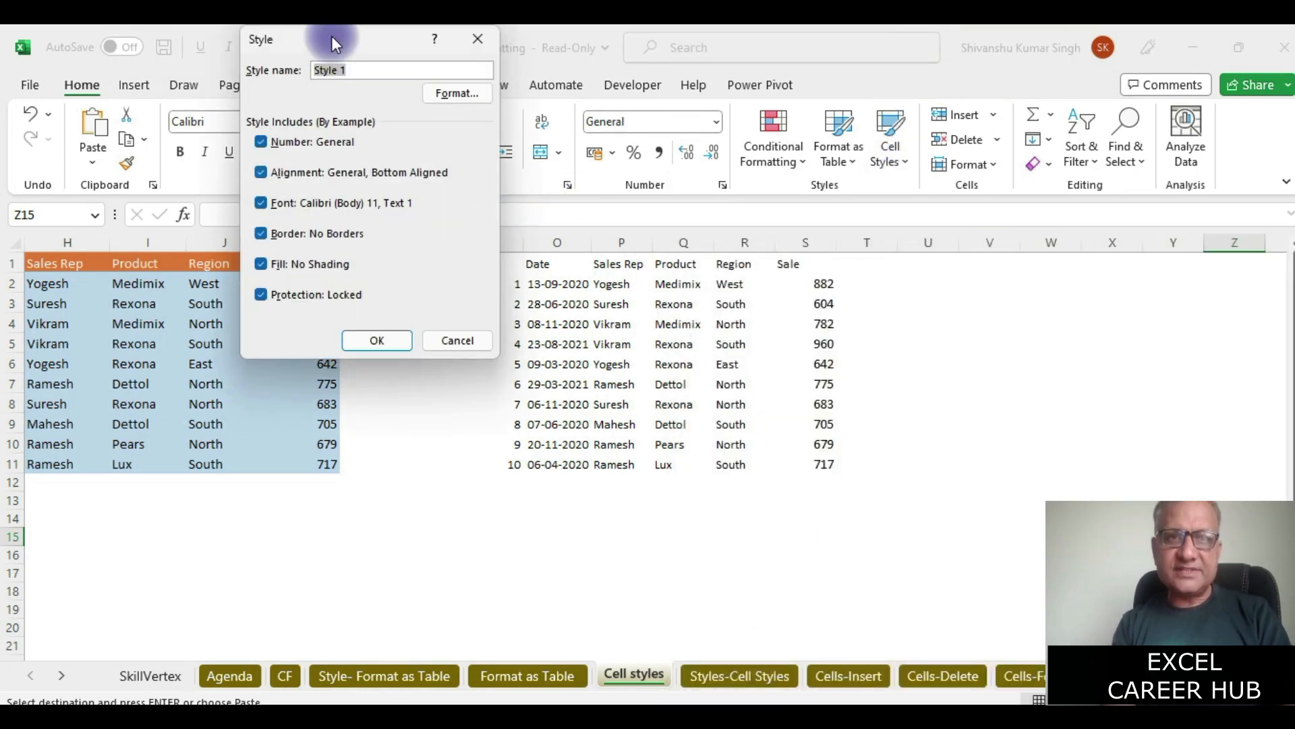
pyautogui.moveTo(332, 43); pyautogui.dragTo(375, 130)
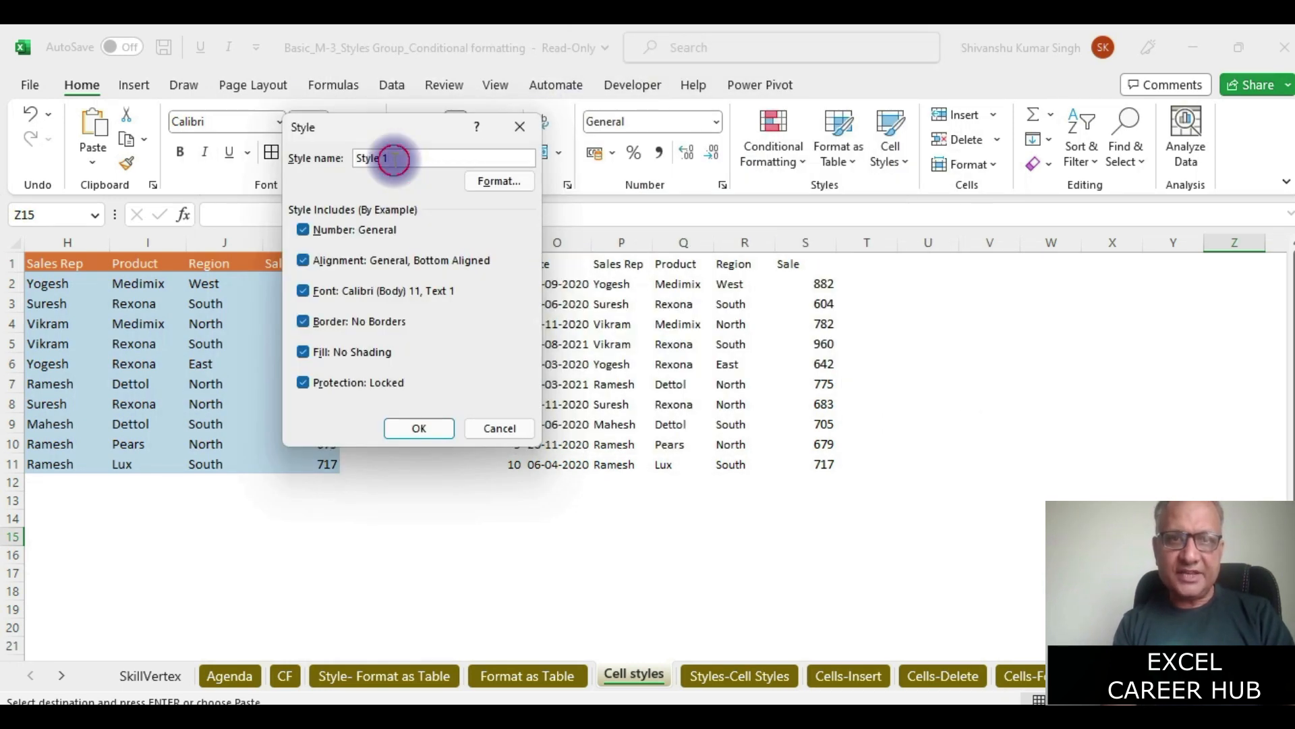
pyautogui.write('Head')
pyautogui.press('BackSpace')
pyautogui.write('MyHeading')
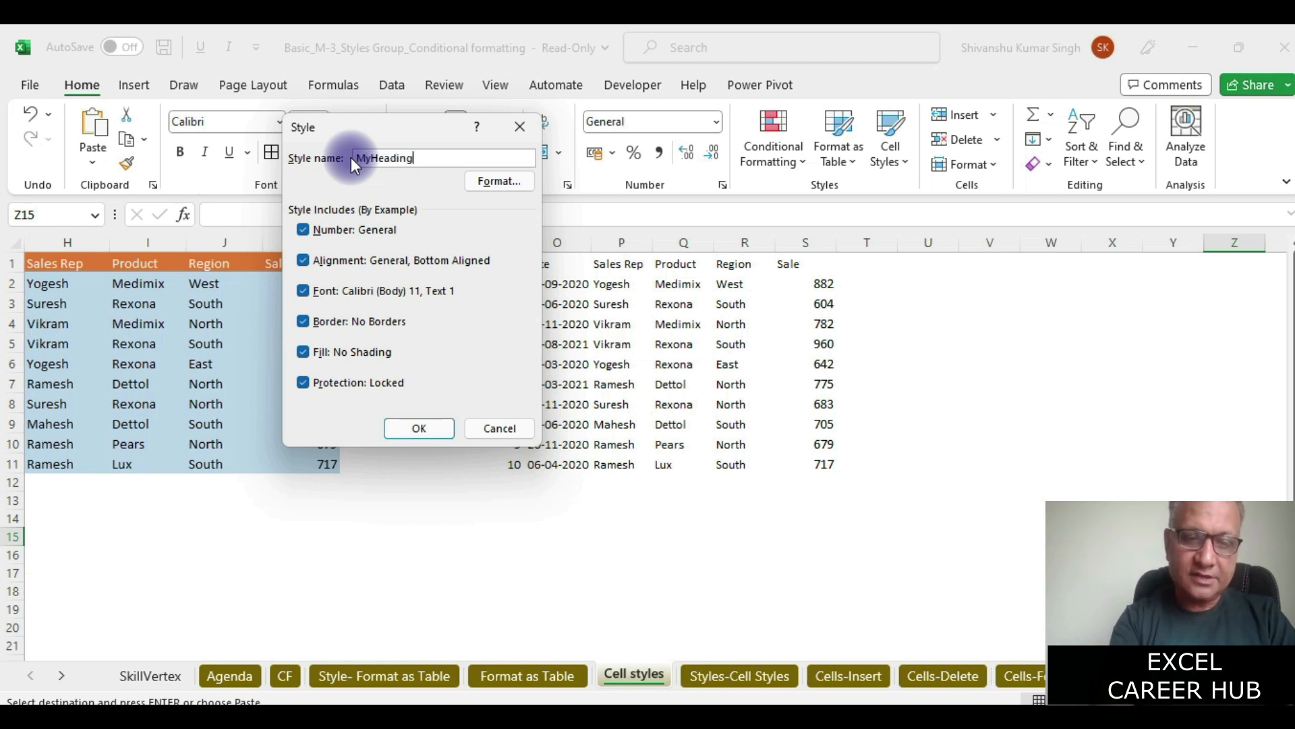
pyautogui.write('Style')
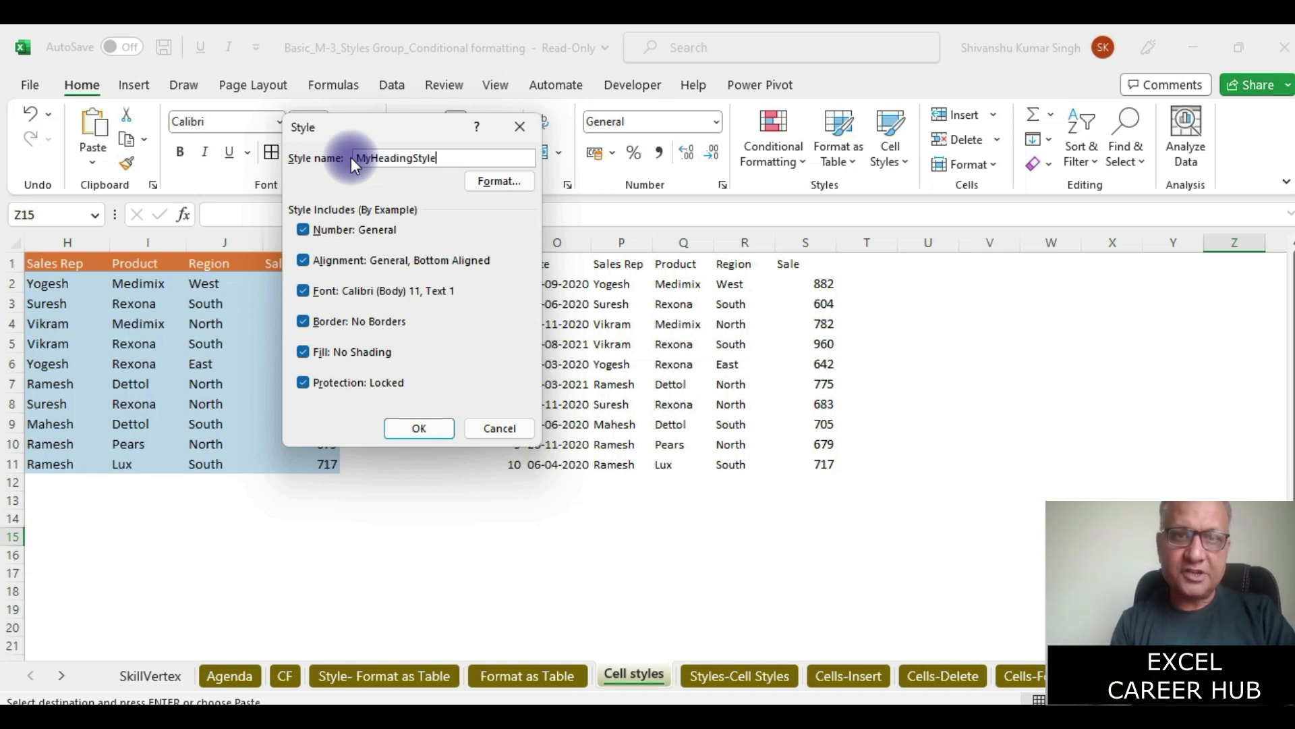
# - Set the new style's fill to the standard dark blue background color
pyautogui.click(493, 182)
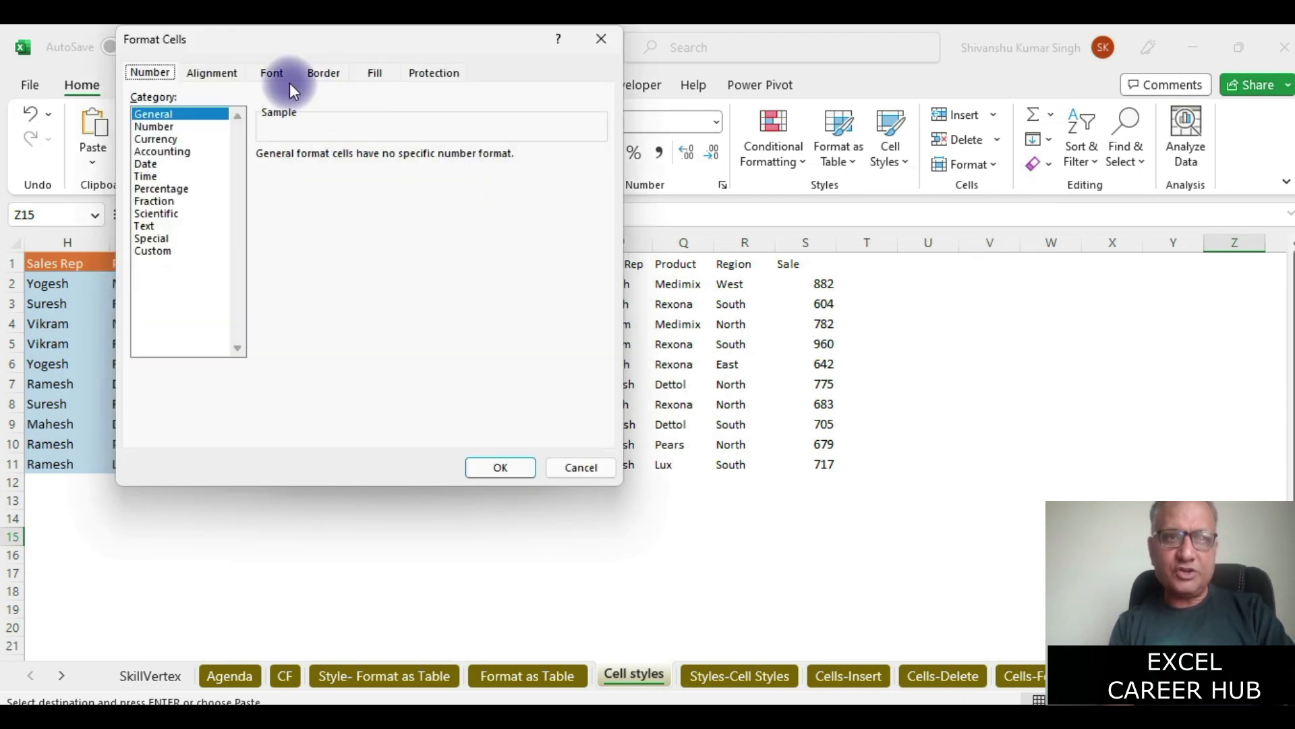
pyautogui.click(373, 74)
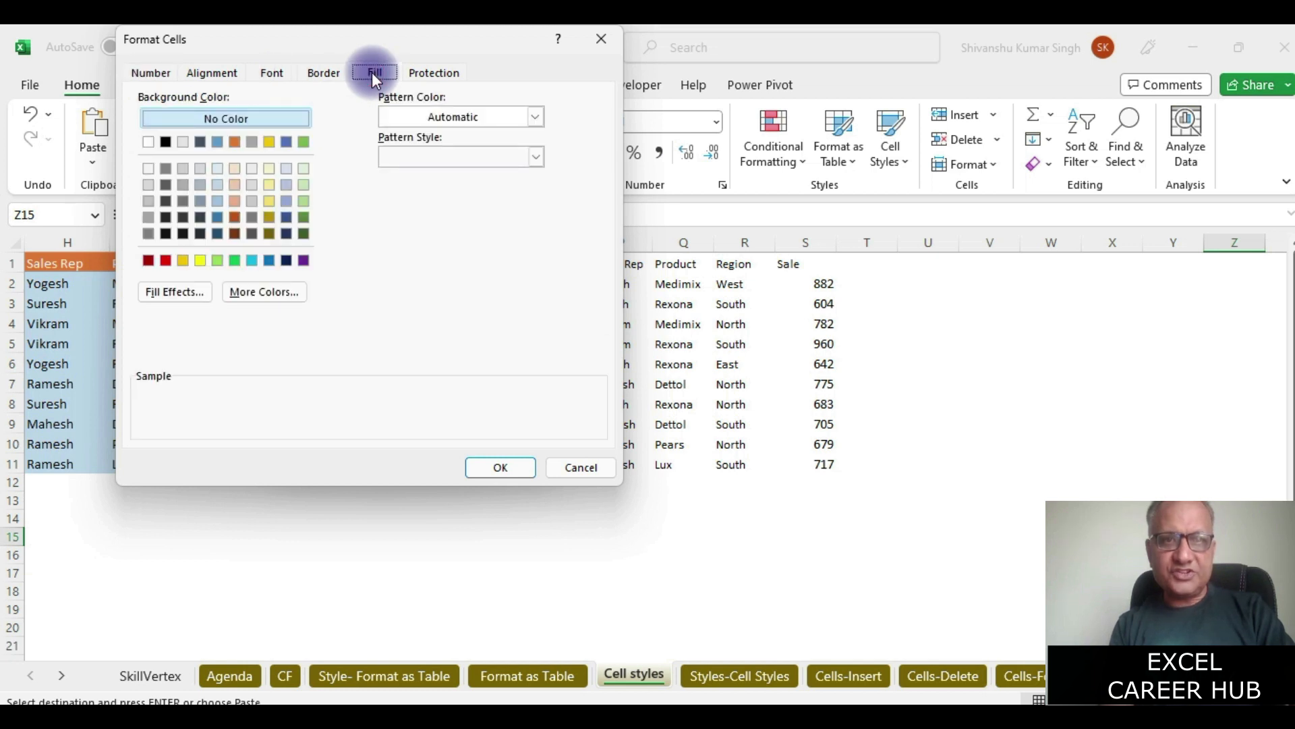
pyautogui.click(290, 261)
# - Set the new style's font to white, size 12 and bold
pyautogui.click(273, 73)
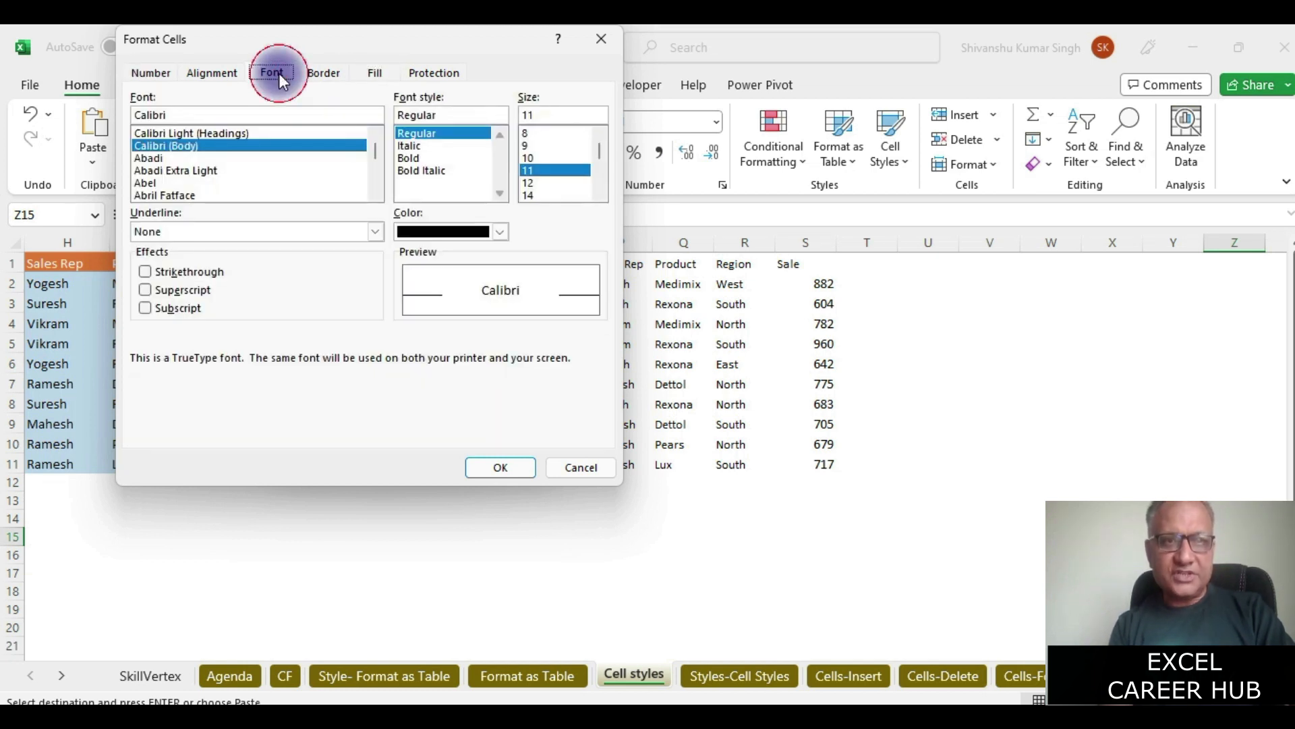
pyautogui.click(502, 232)
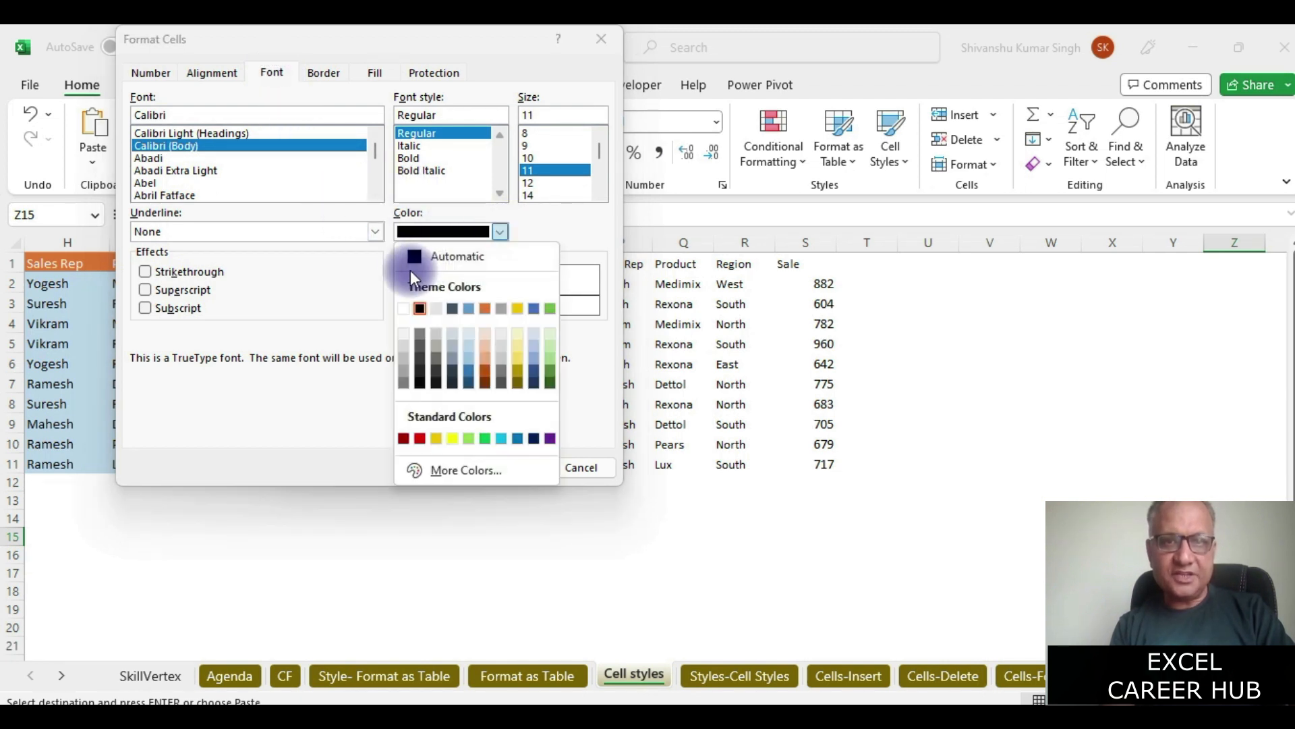
pyautogui.click(403, 309)
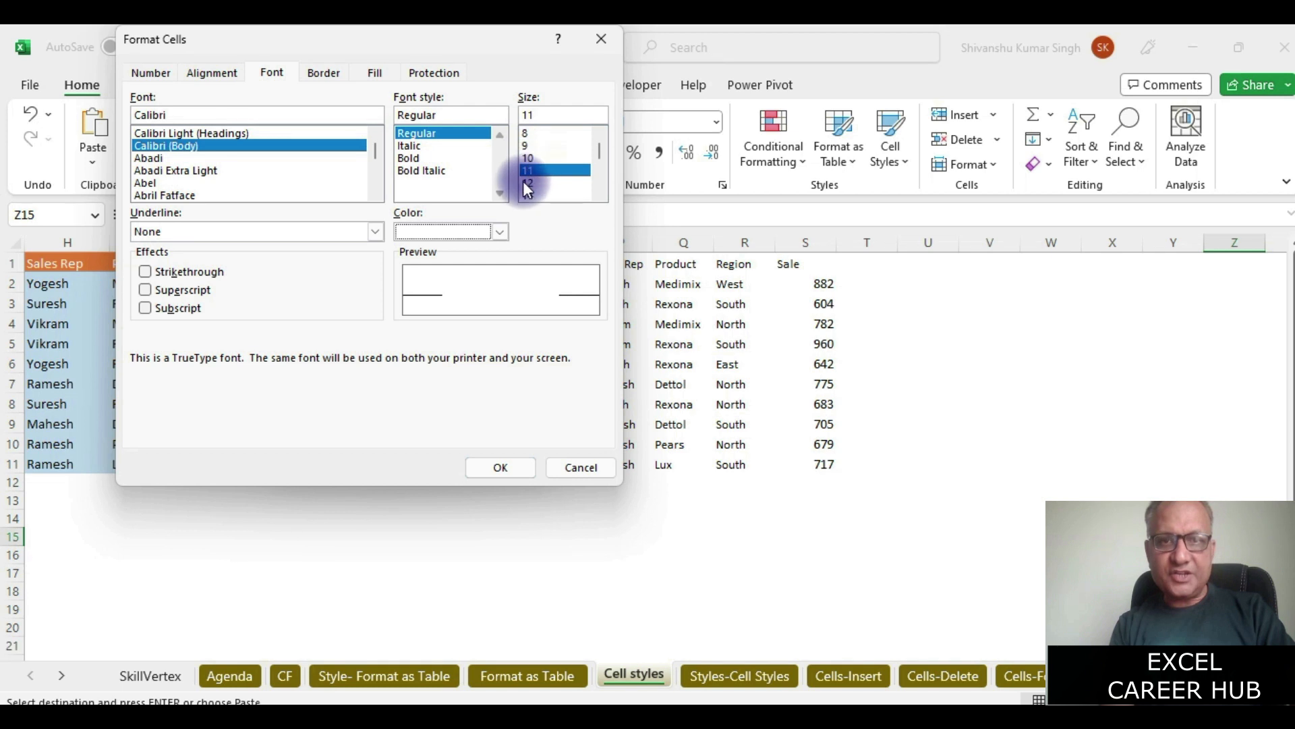
pyautogui.click(525, 182)
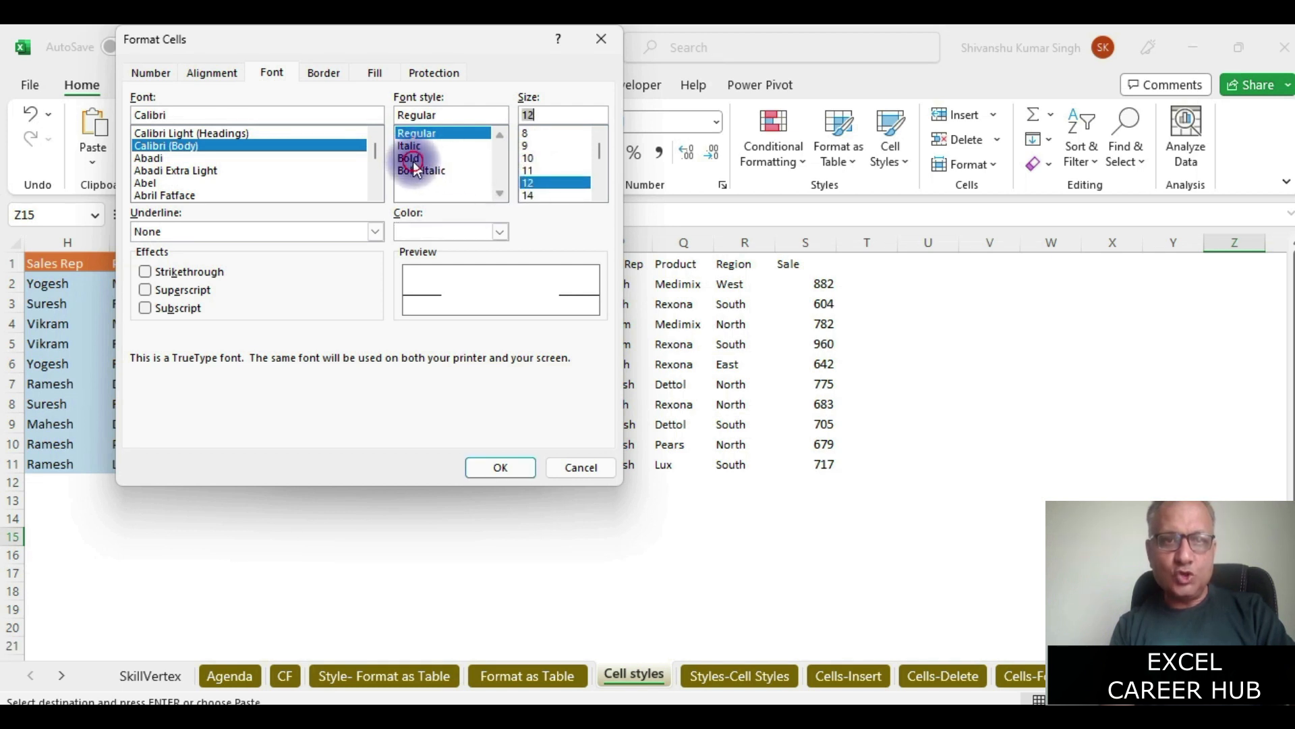
pyautogui.click(414, 165)
# - Give MyHeadingStyle a double-line outline border in standard dark red and save the style
pyautogui.click(320, 77)
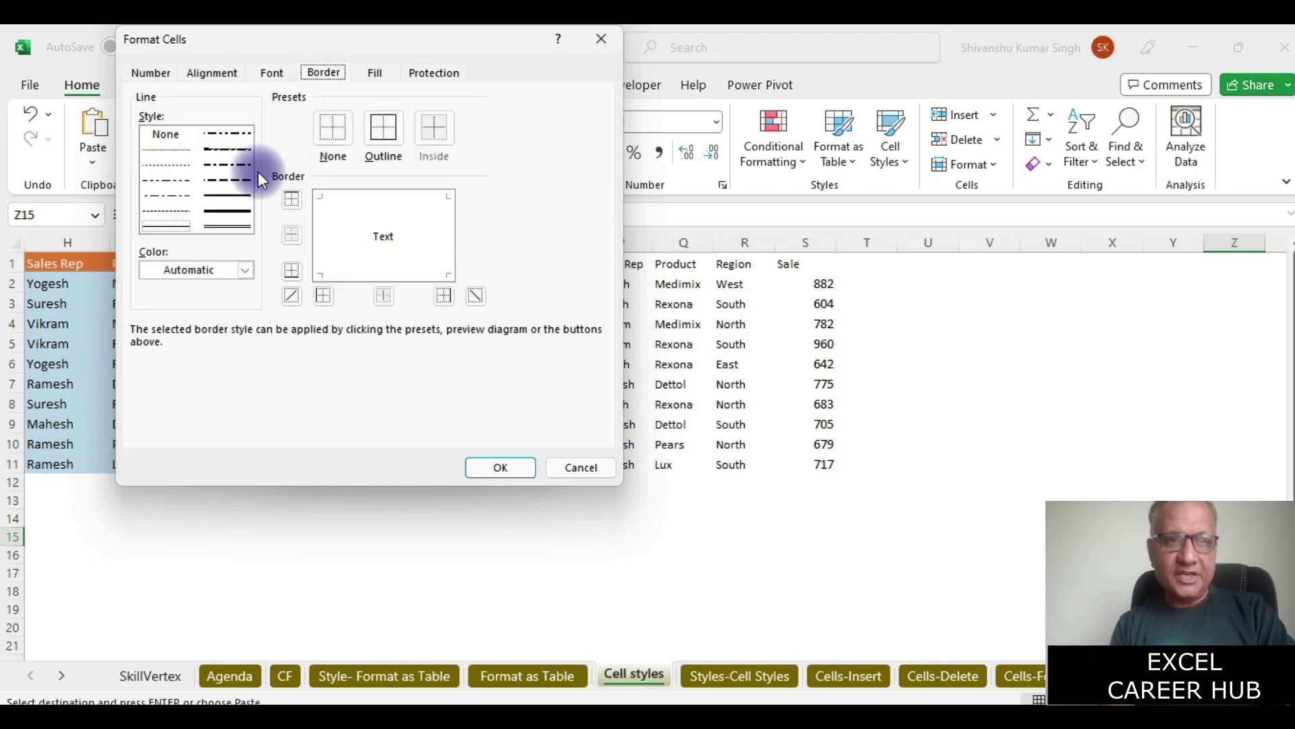
pyautogui.click(242, 225)
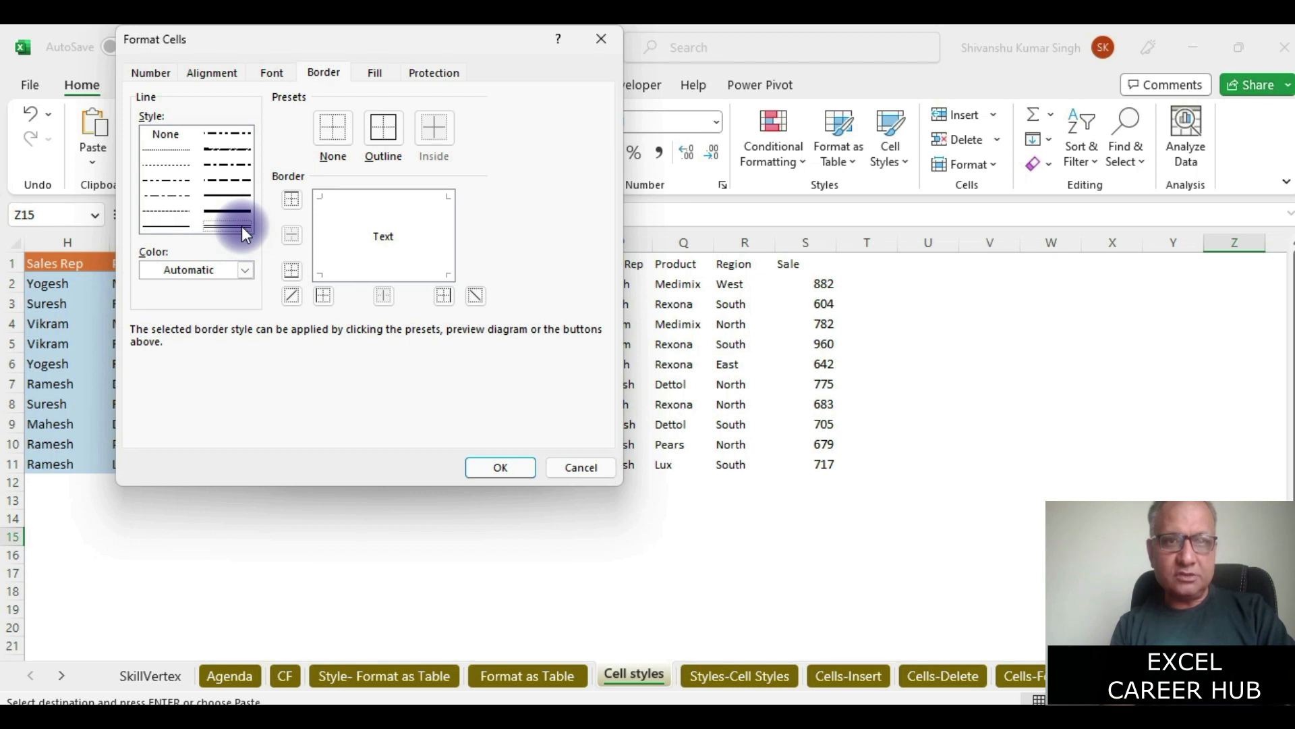
pyautogui.click(389, 139)
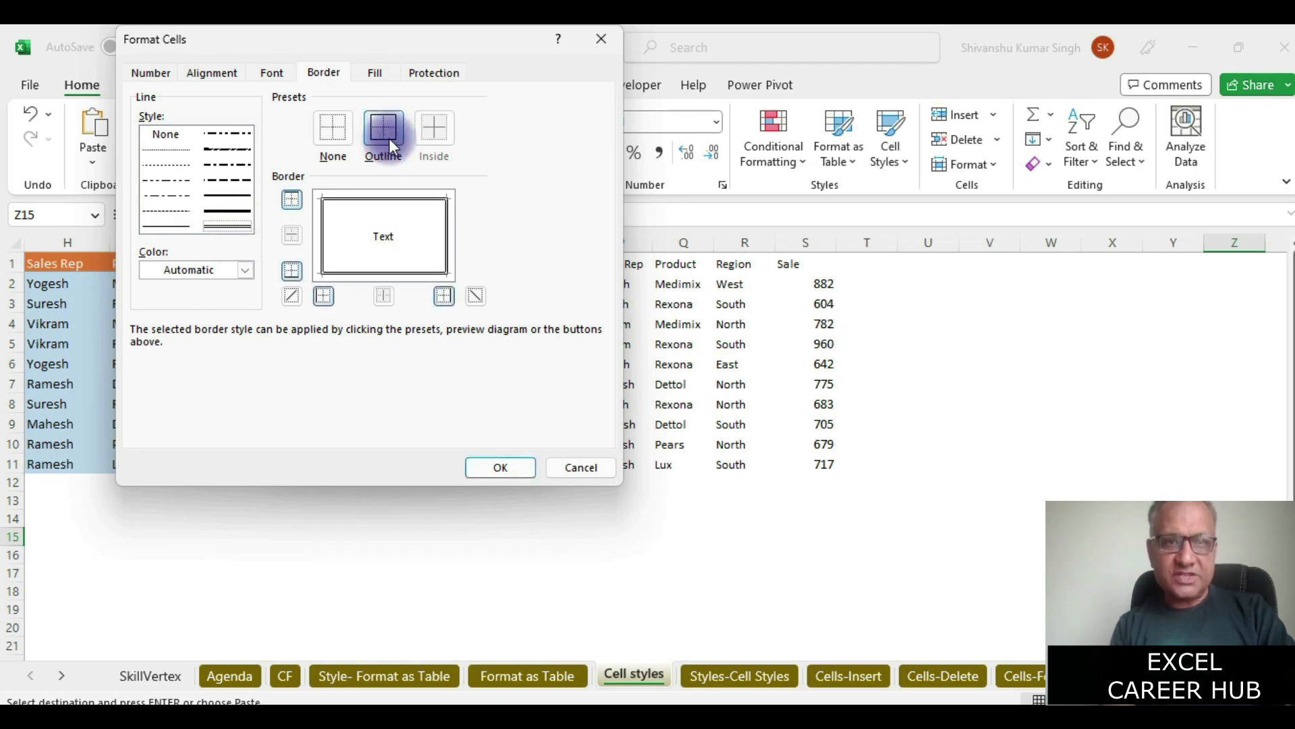
pyautogui.click(247, 270)
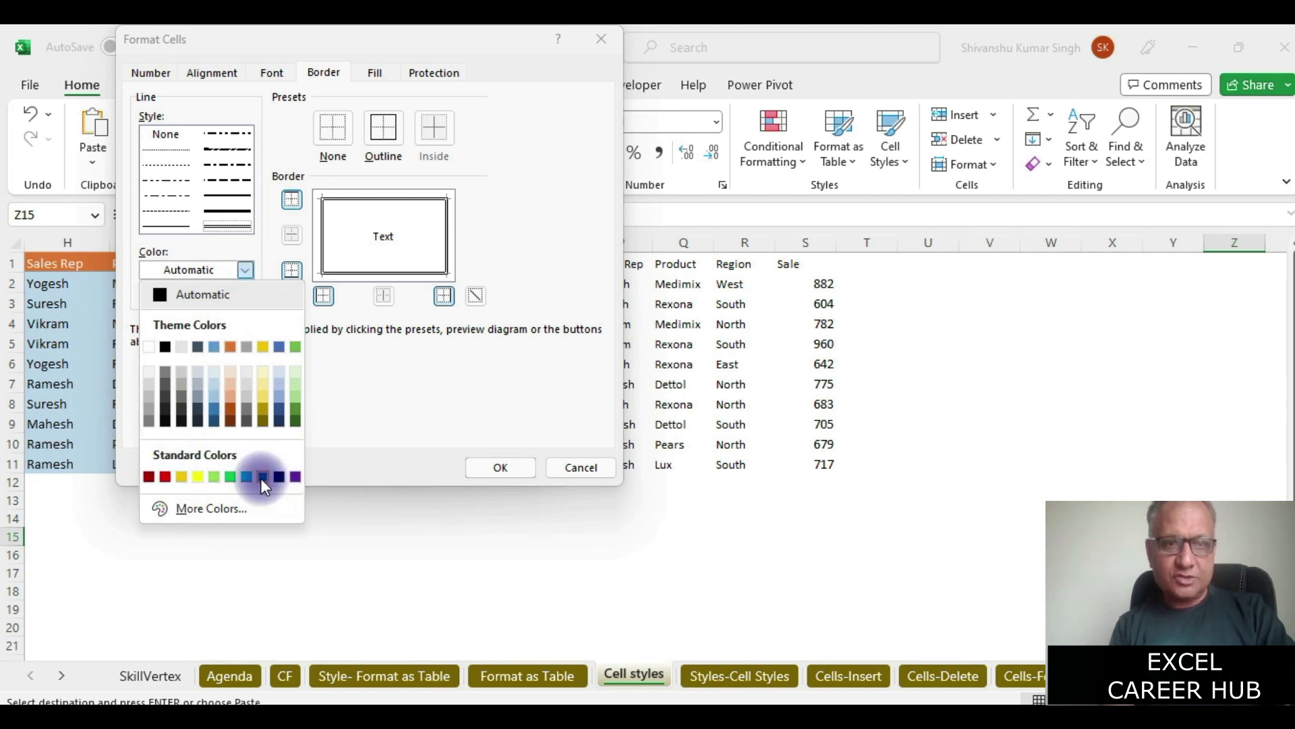
pyautogui.click(149, 477)
pyautogui.click(382, 127)
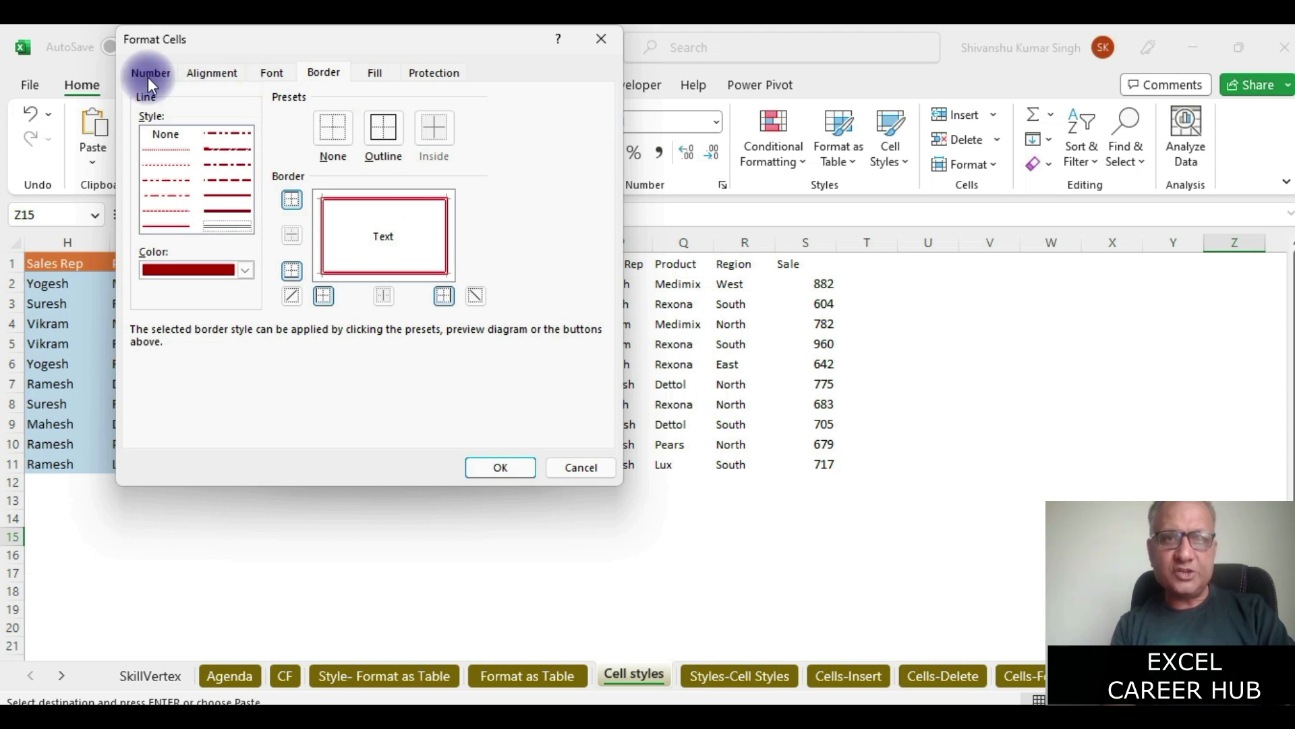
pyautogui.click(499, 467)
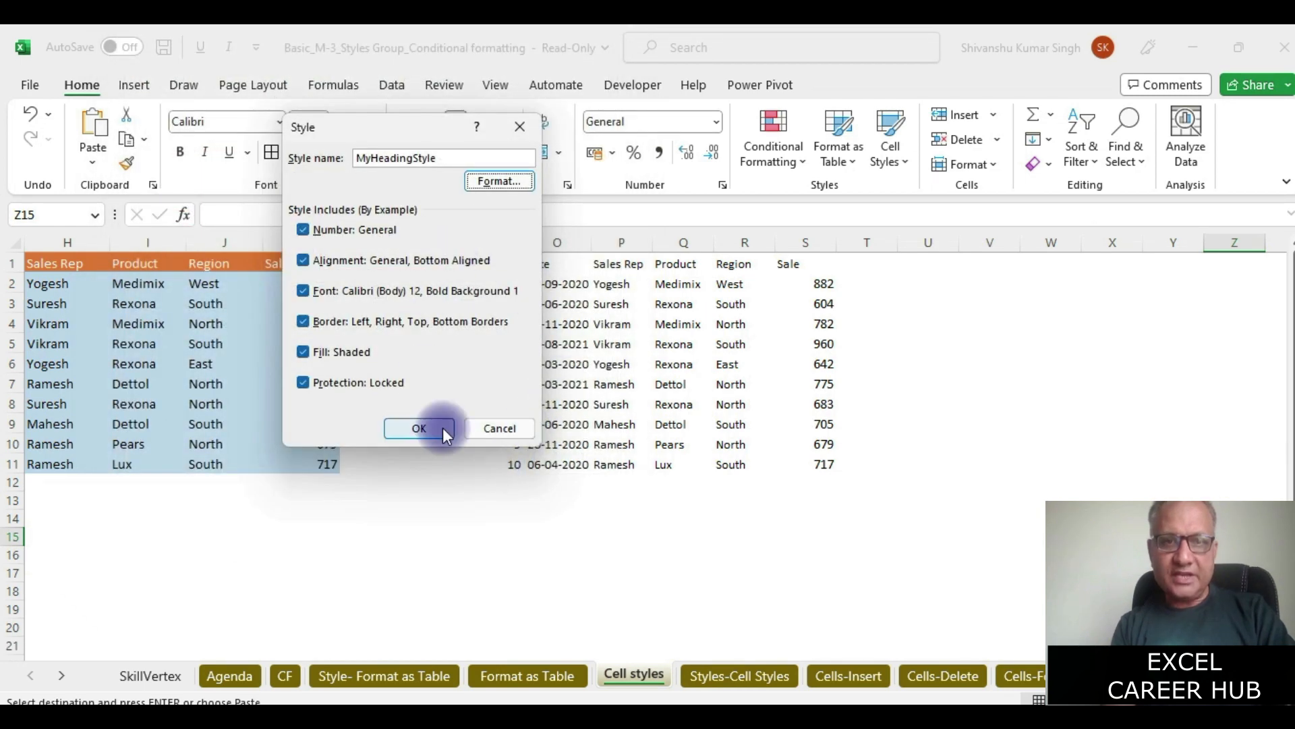
pyautogui.click(419, 428)
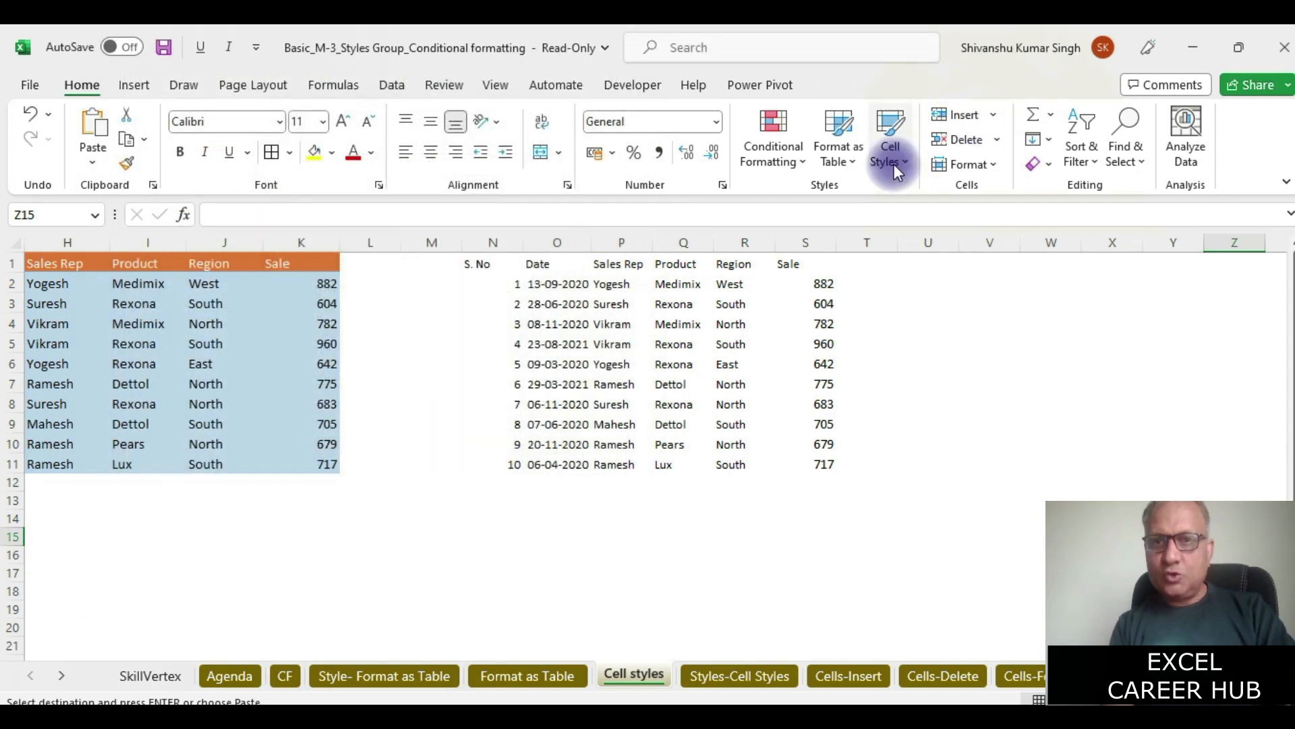
# - Apply the custom MyHeadingStyle to the copied dataset's header row N1:S1 and widen the Sales Rep column to fit its heading
pyautogui.click(898, 160)
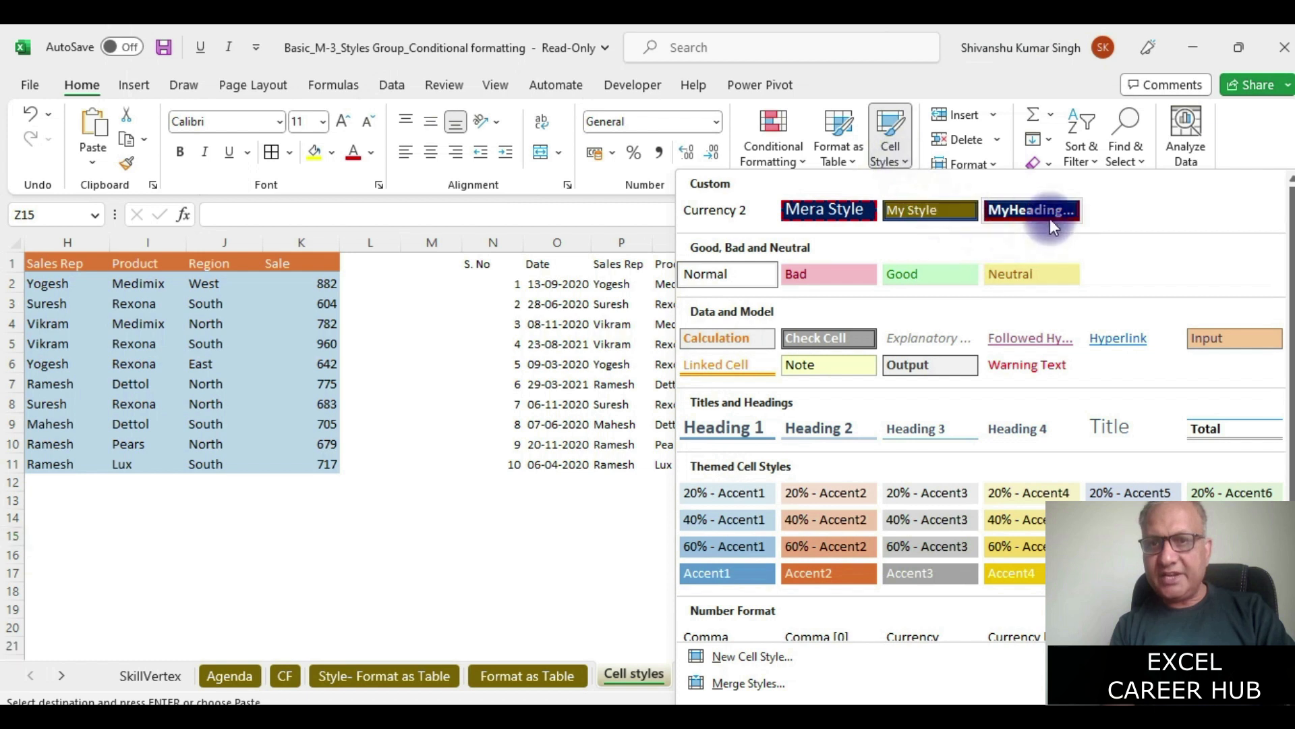
pyautogui.click(573, 505)
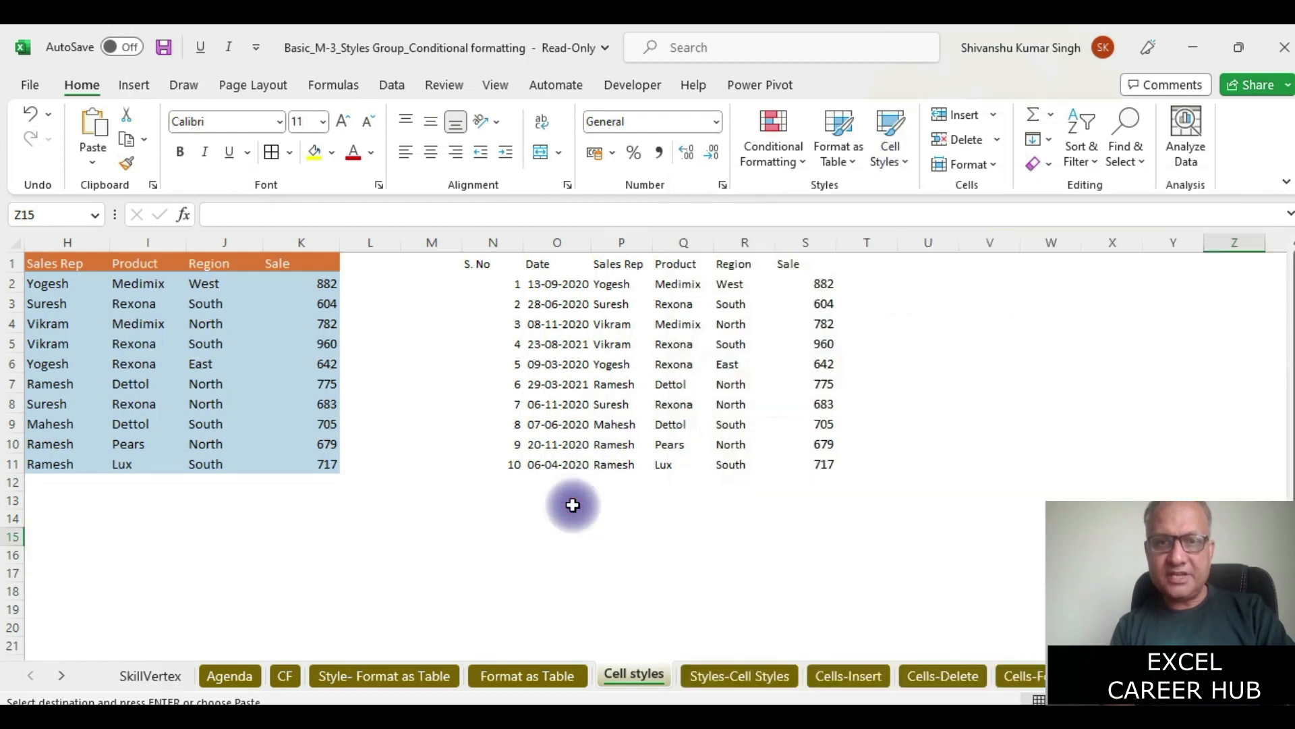
pyautogui.moveTo(497, 262); pyautogui.dragTo(794, 258)
pyautogui.click(907, 159)
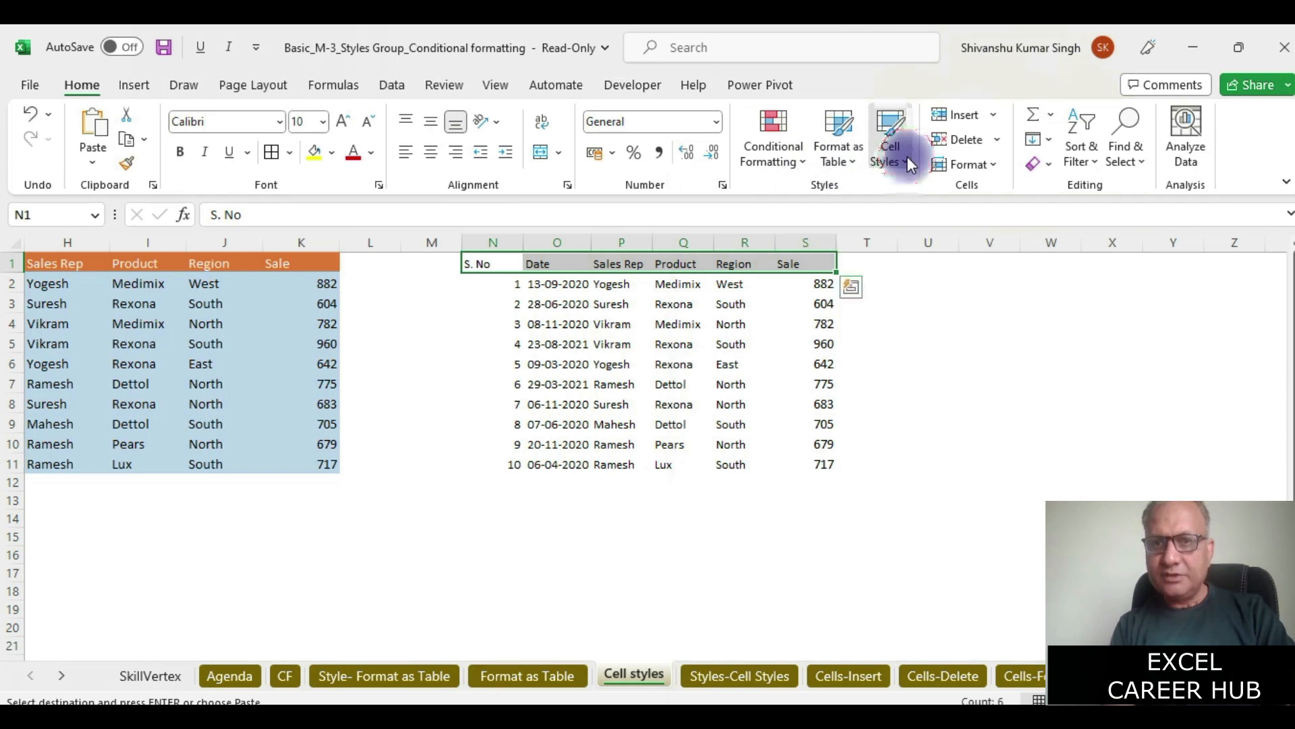
pyautogui.click(906, 164)
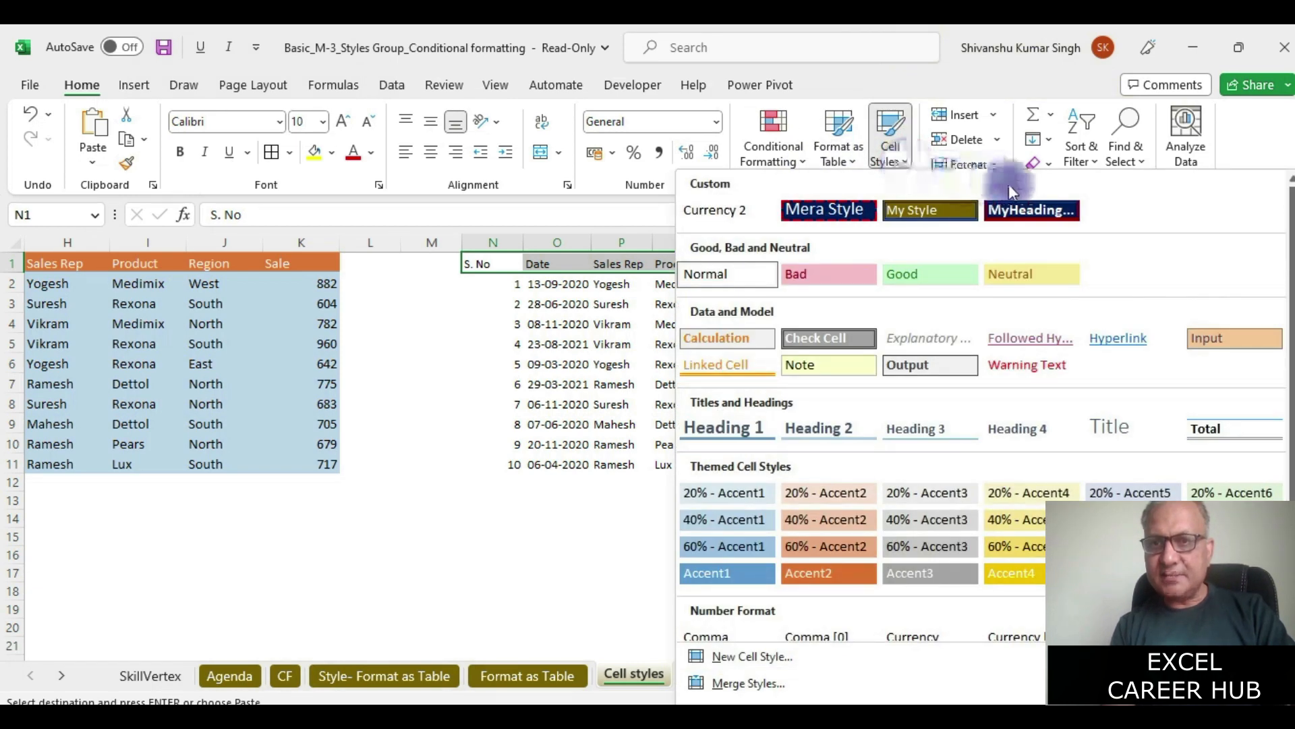
pyautogui.click(1043, 205)
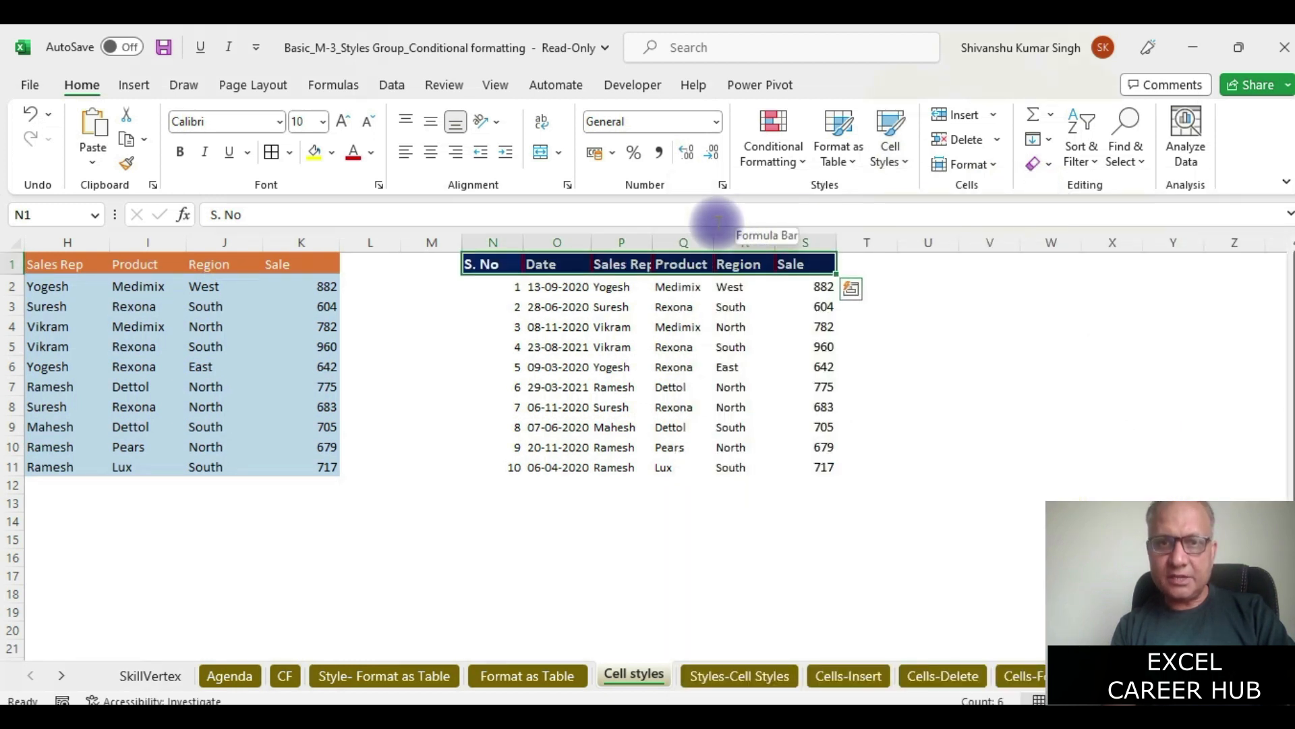
pyautogui.moveTo(653, 240); pyautogui.dragTo(718, 239)
# - Select the copied records N2:S11 and start a new custom cell style named MainDataStyle
pyautogui.moveTo(487, 286); pyautogui.dragTo(830, 467)
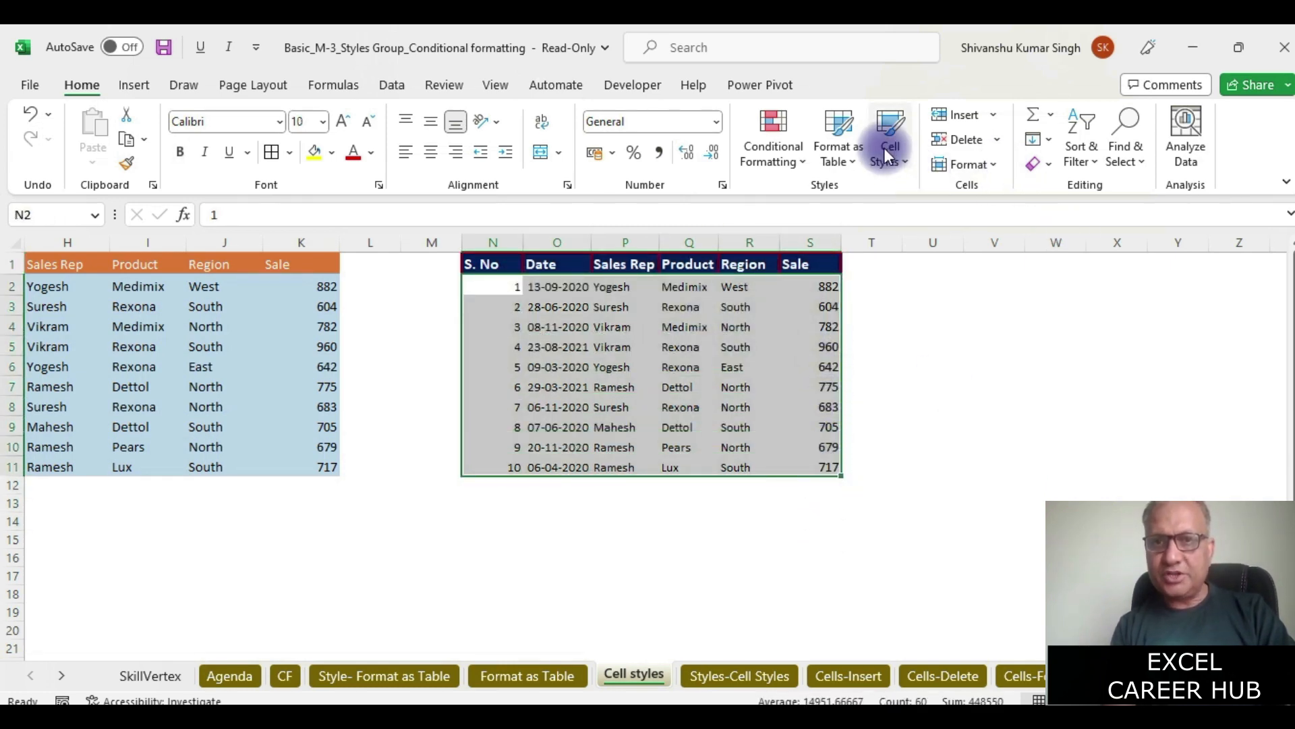
pyautogui.click(899, 159)
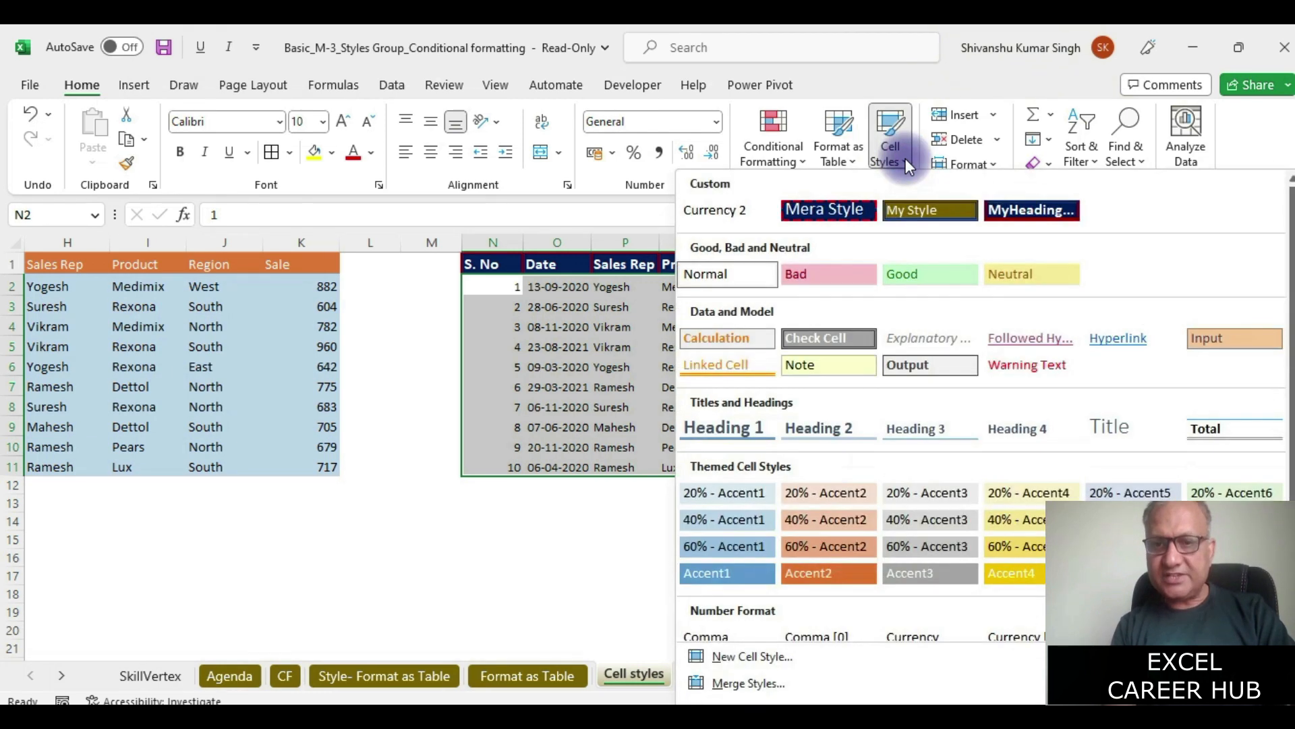
pyautogui.click(752, 655)
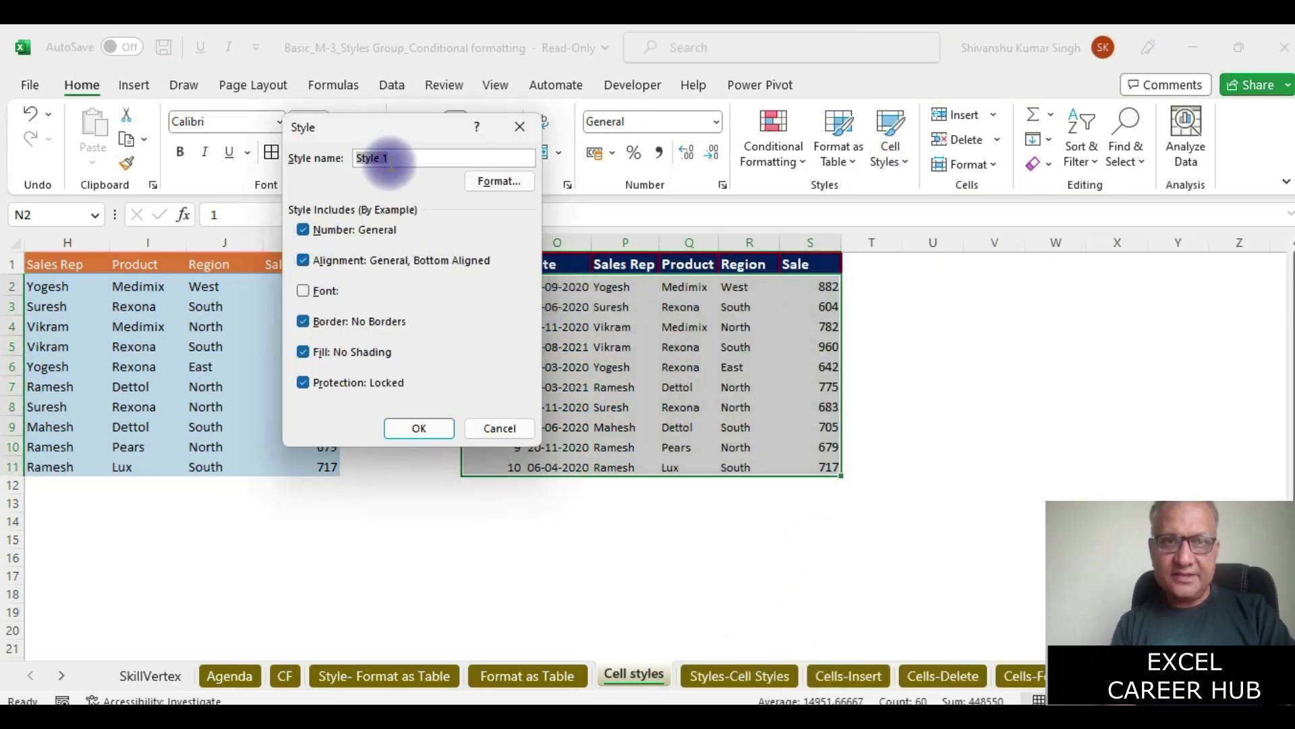
pyautogui.click(395, 158)
pyautogui.moveTo(396, 157); pyautogui.dragTo(351, 161)
pyautogui.write('MainData')
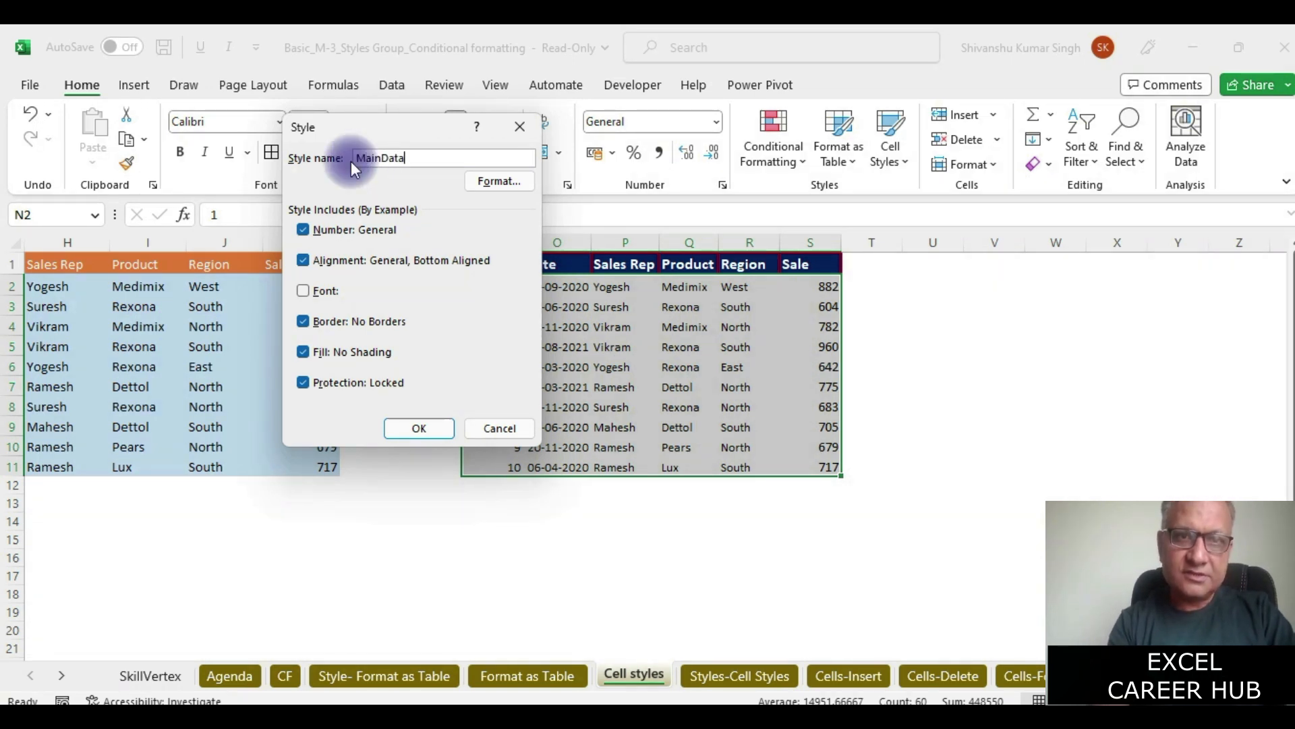
pyautogui.write('Style')
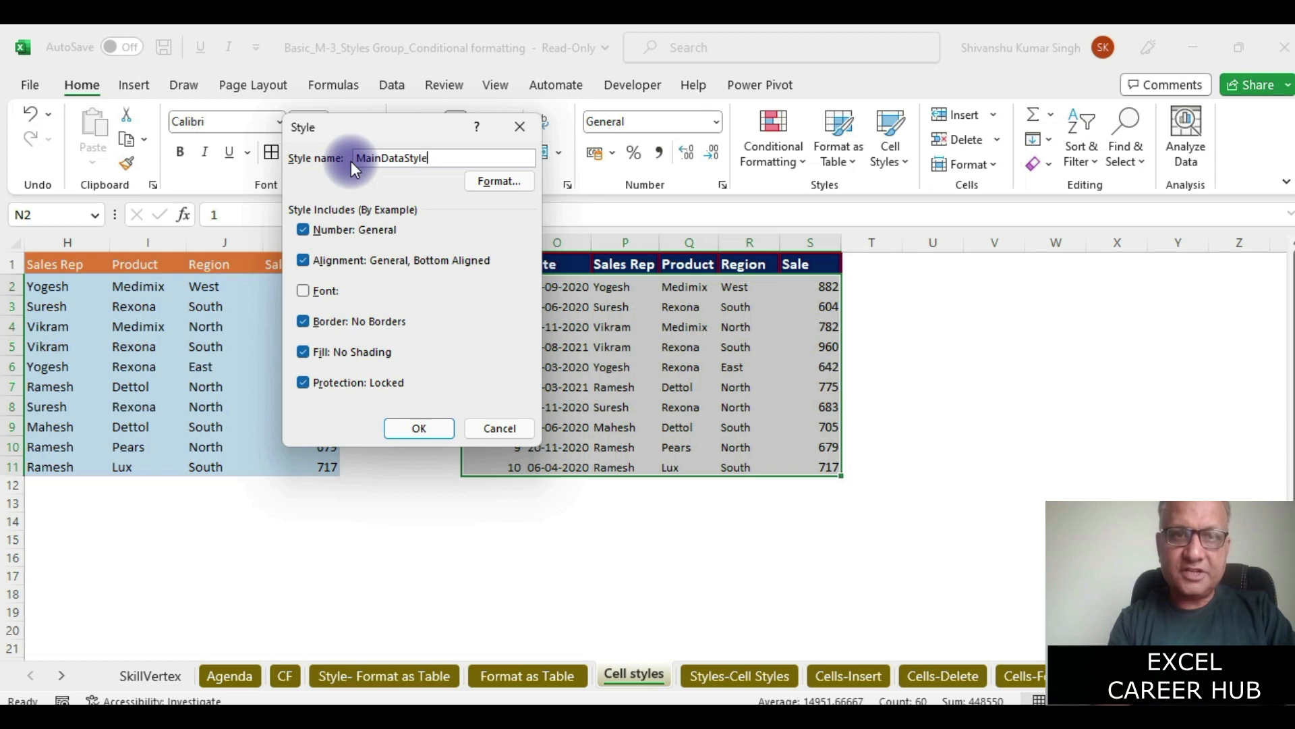
# - Set the font of MainDataStyle to Calibri
pyautogui.click(499, 180)
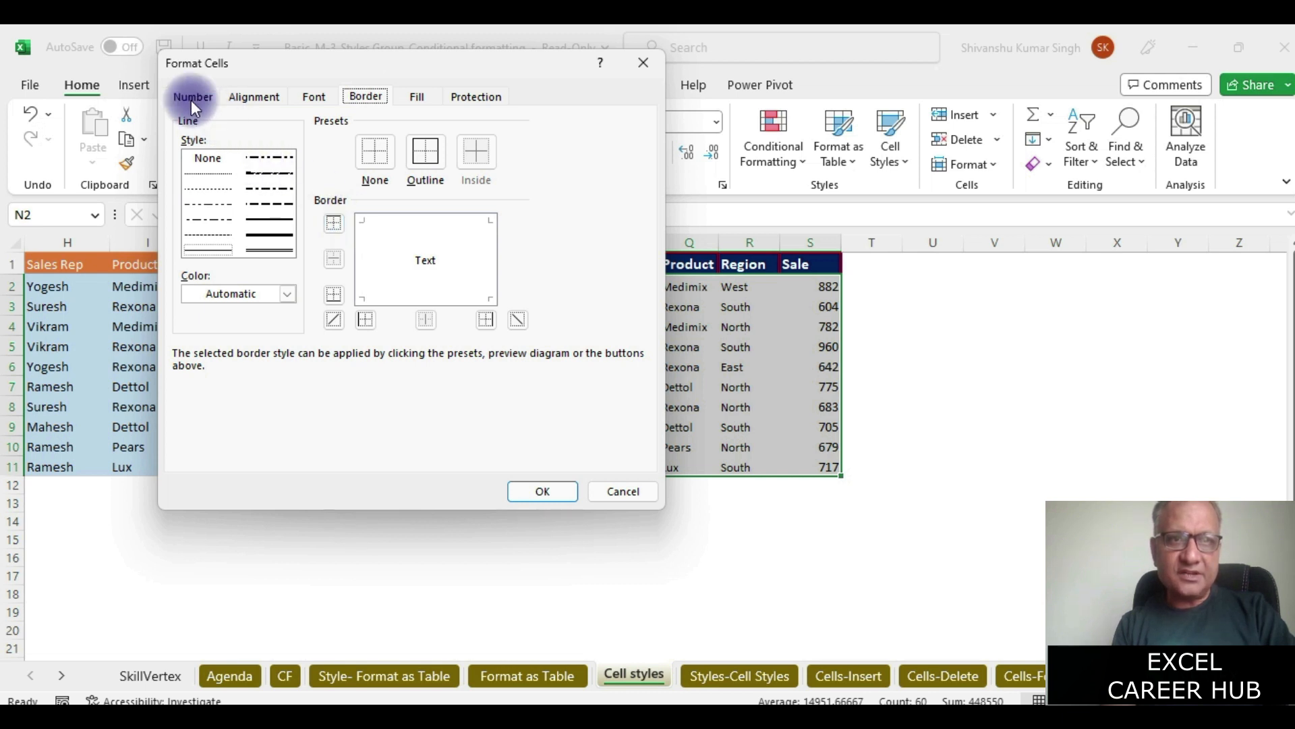
pyautogui.click(323, 101)
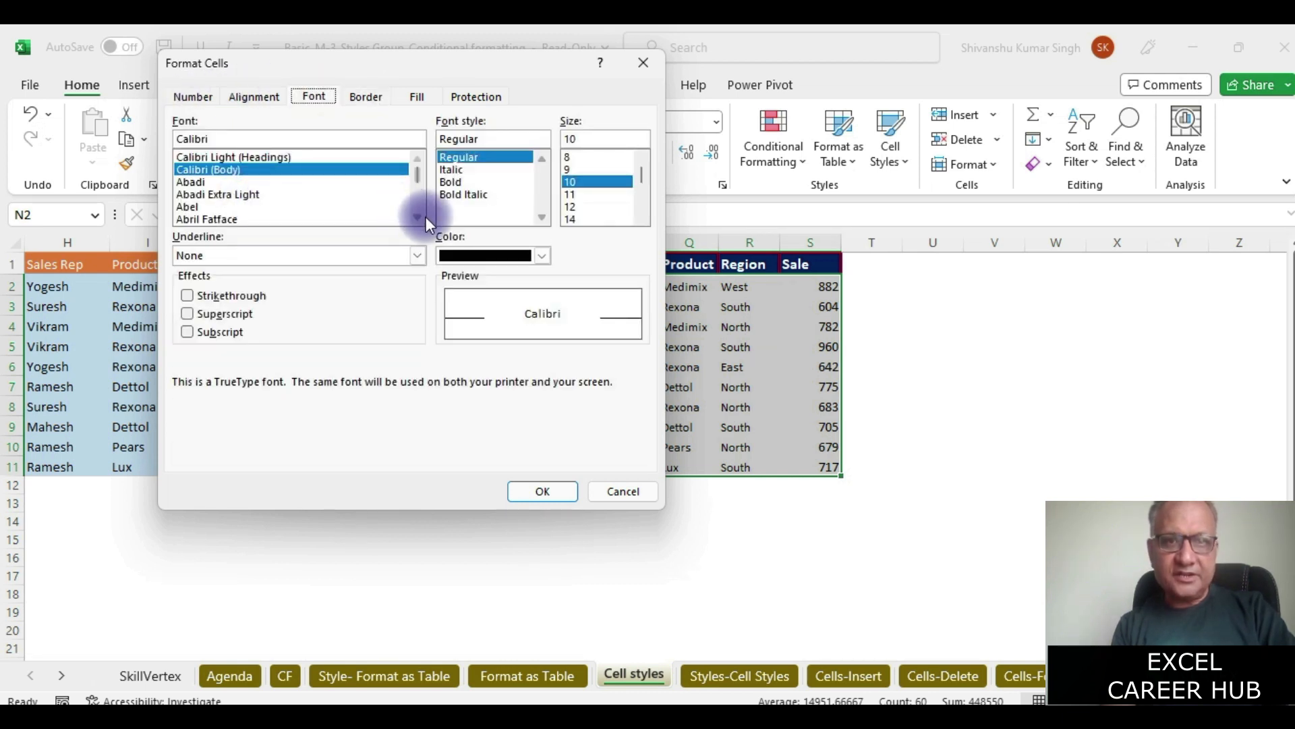
pyautogui.click(417, 217)
pyautogui.click(418, 217)
pyautogui.click(418, 217)
pyautogui.click(418, 217)
pyautogui.click(418, 217)
pyautogui.click(418, 217)
pyautogui.click(417, 217)
pyautogui.click(417, 217)
pyautogui.click(418, 218)
pyautogui.click(418, 217)
pyautogui.click(418, 217)
pyautogui.click(417, 218)
pyautogui.click(417, 217)
pyautogui.click(418, 217)
pyautogui.click(418, 217)
pyautogui.click(417, 218)
pyautogui.click(418, 217)
pyautogui.click(418, 217)
pyautogui.click(417, 217)
pyautogui.click(418, 217)
pyautogui.click(418, 217)
pyautogui.click(418, 217)
pyautogui.click(418, 217)
pyautogui.click(417, 217)
pyautogui.click(418, 217)
pyautogui.click(417, 217)
pyautogui.click(417, 217)
pyautogui.click(418, 218)
pyautogui.click(418, 217)
pyautogui.click(418, 218)
pyautogui.click(418, 218)
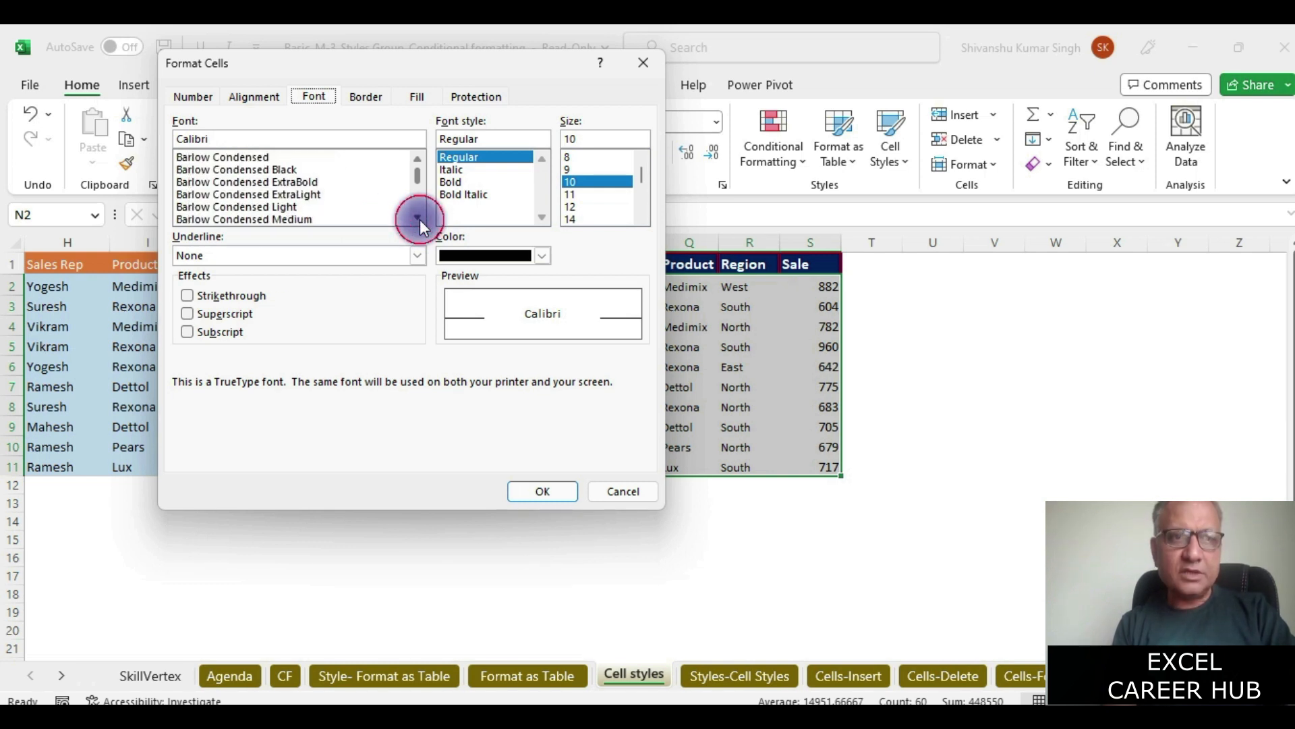
pyautogui.click(203, 156)
pyautogui.write('c')
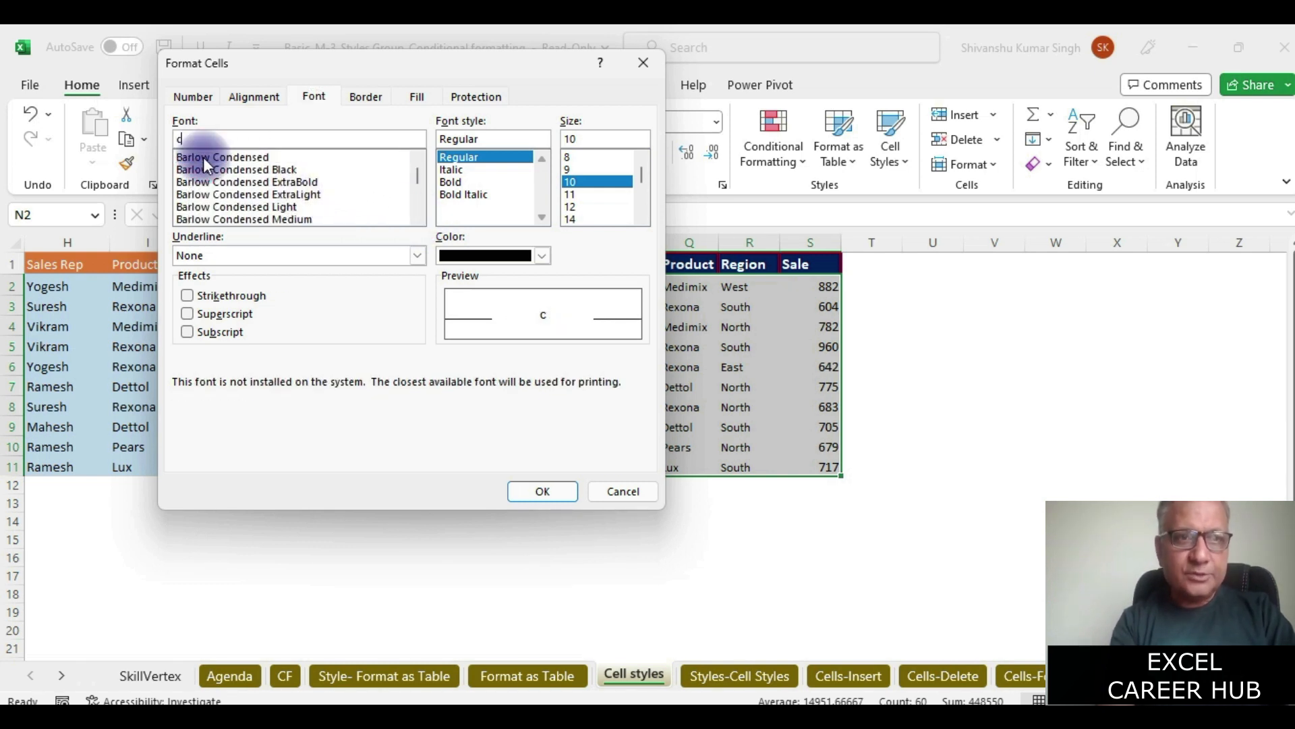
pyautogui.write('a')
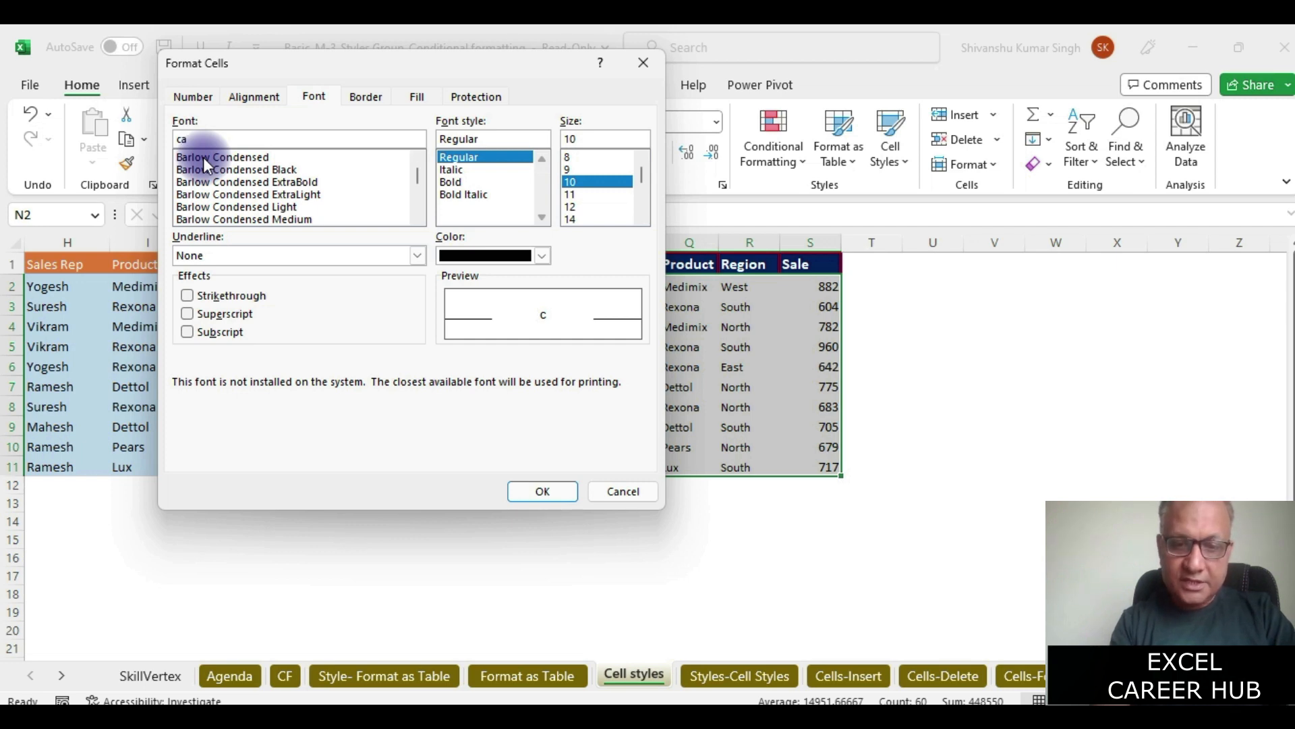
pyautogui.write('libri')
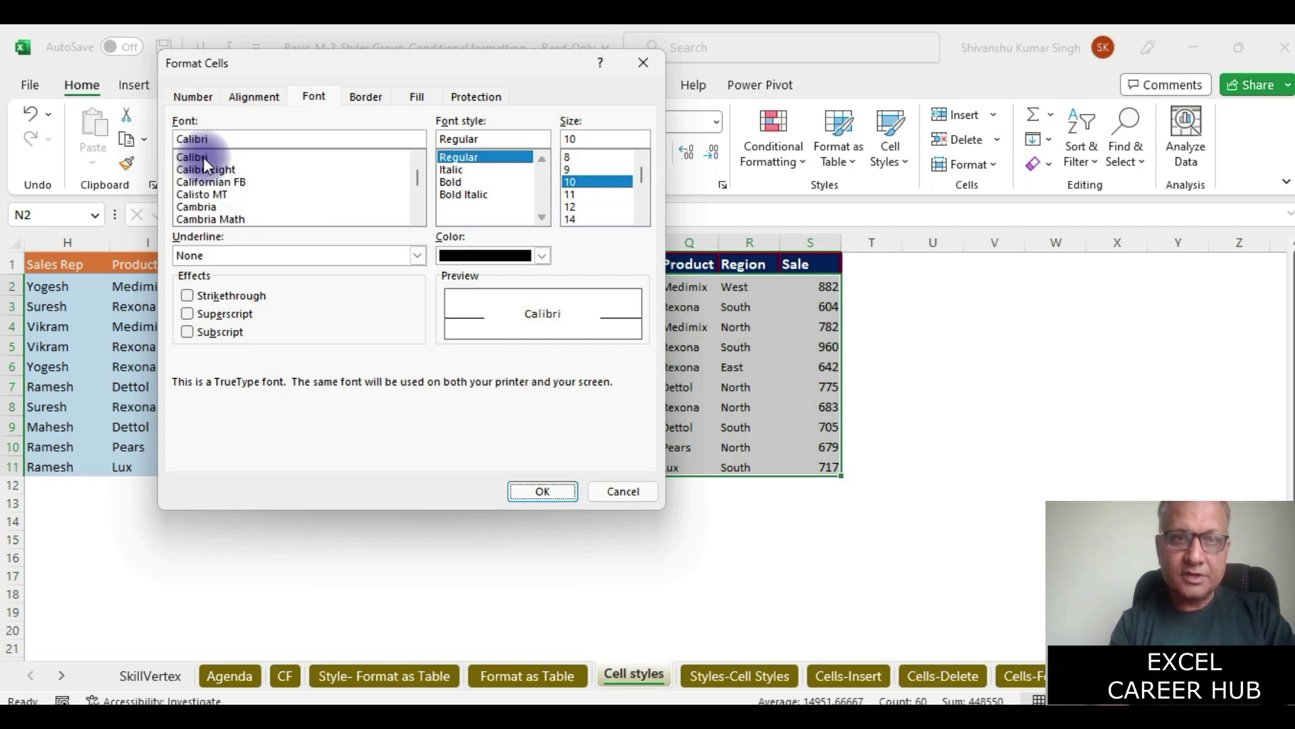
pyautogui.press('Return')
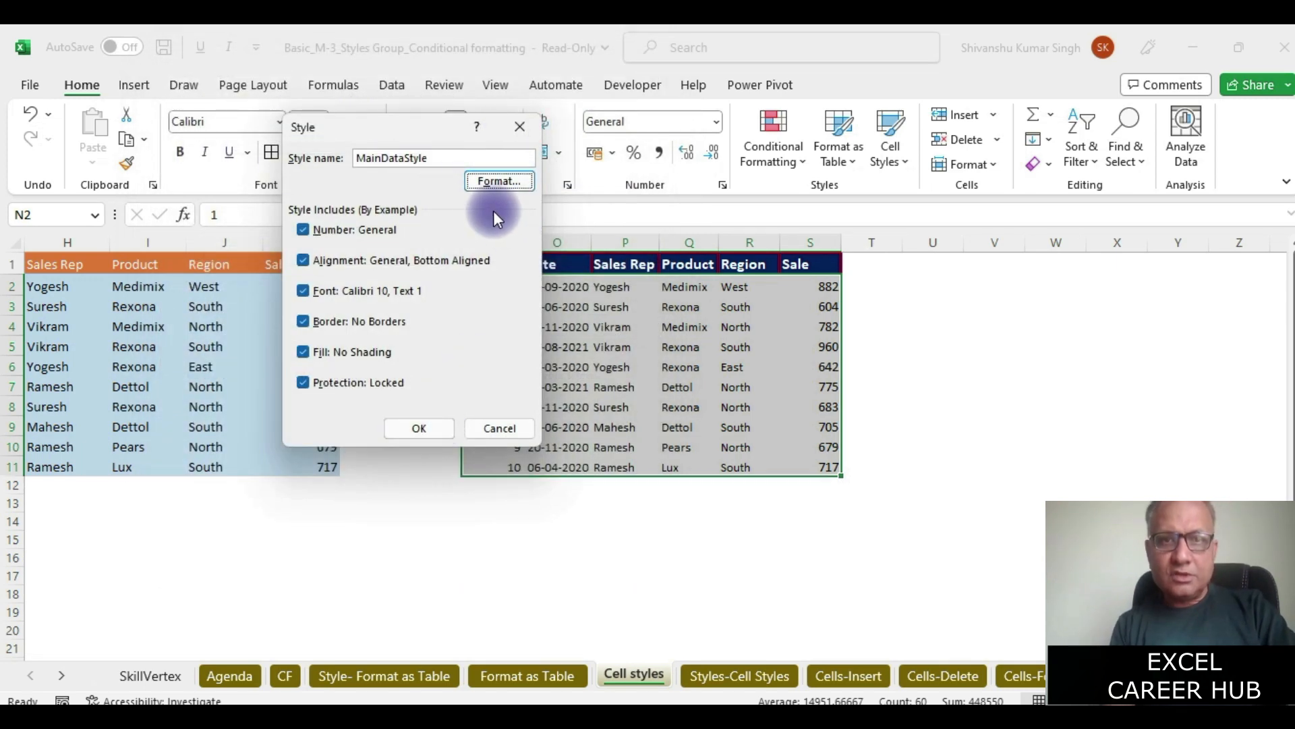
# - Set the MainDataStyle font to size 11 and the standard dark blue color
pyautogui.click(498, 181)
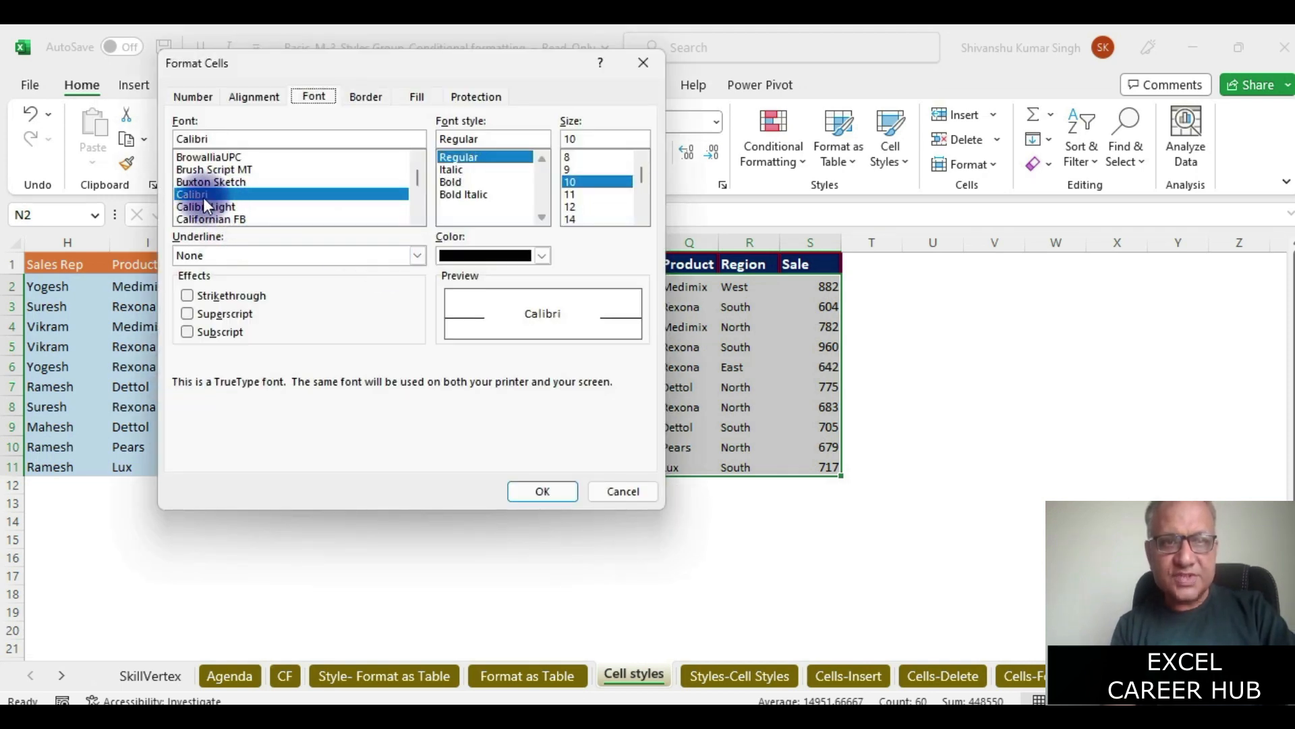
pyautogui.click(572, 195)
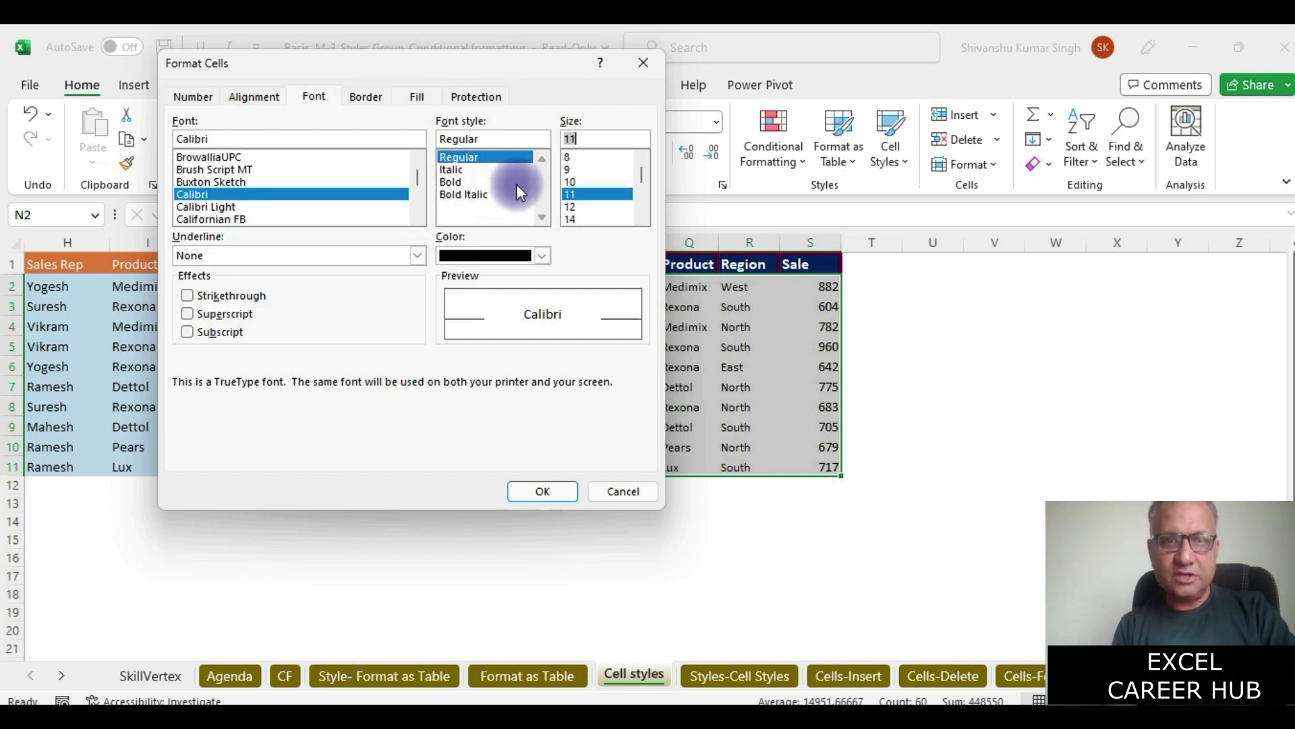
pyautogui.click(542, 256)
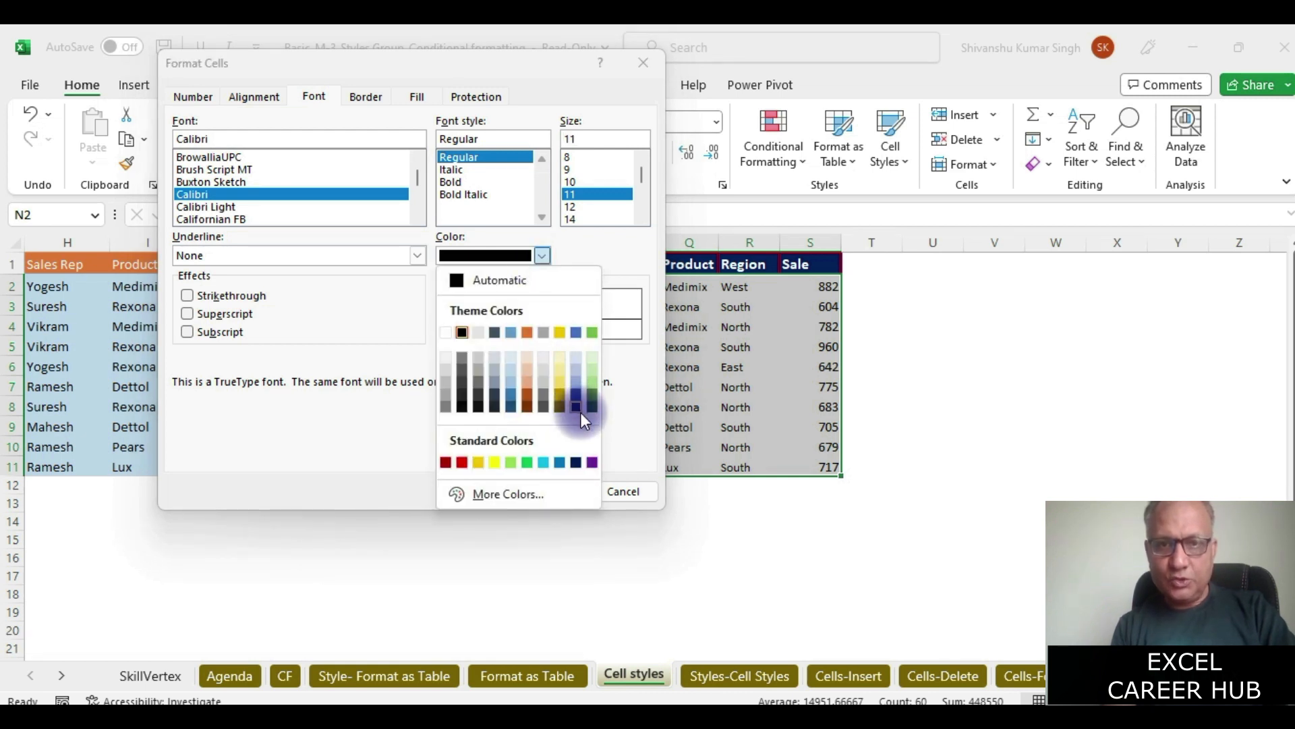
pyautogui.click(578, 462)
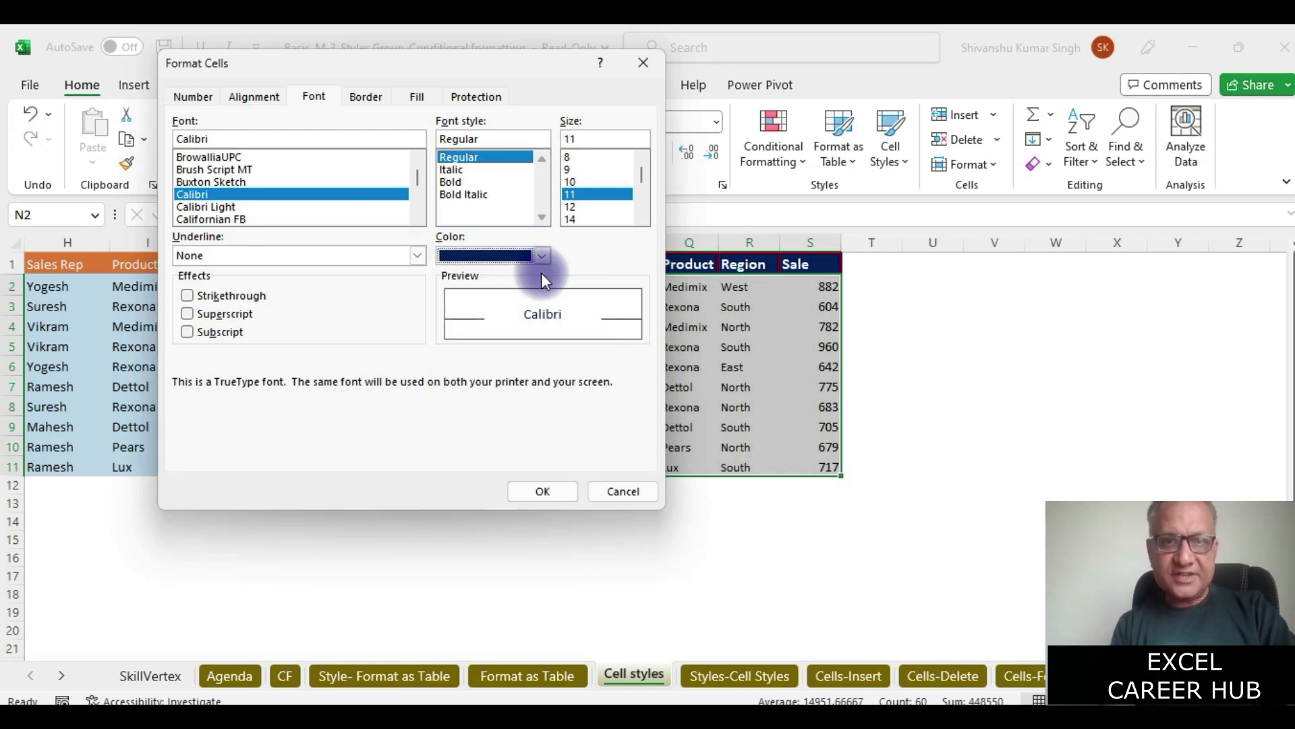
# - Add a thin outline border in the automatic color to MainDataStyle
pyautogui.click(255, 100)
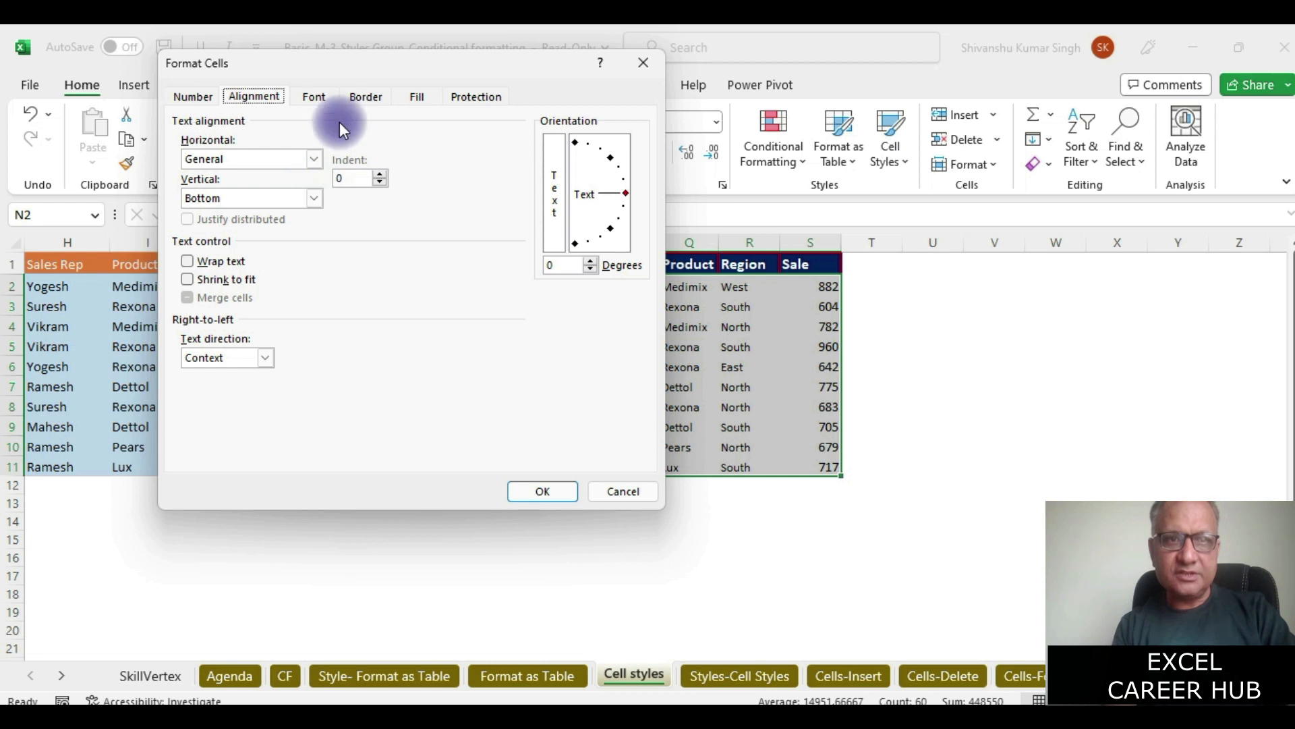
pyautogui.click(317, 98)
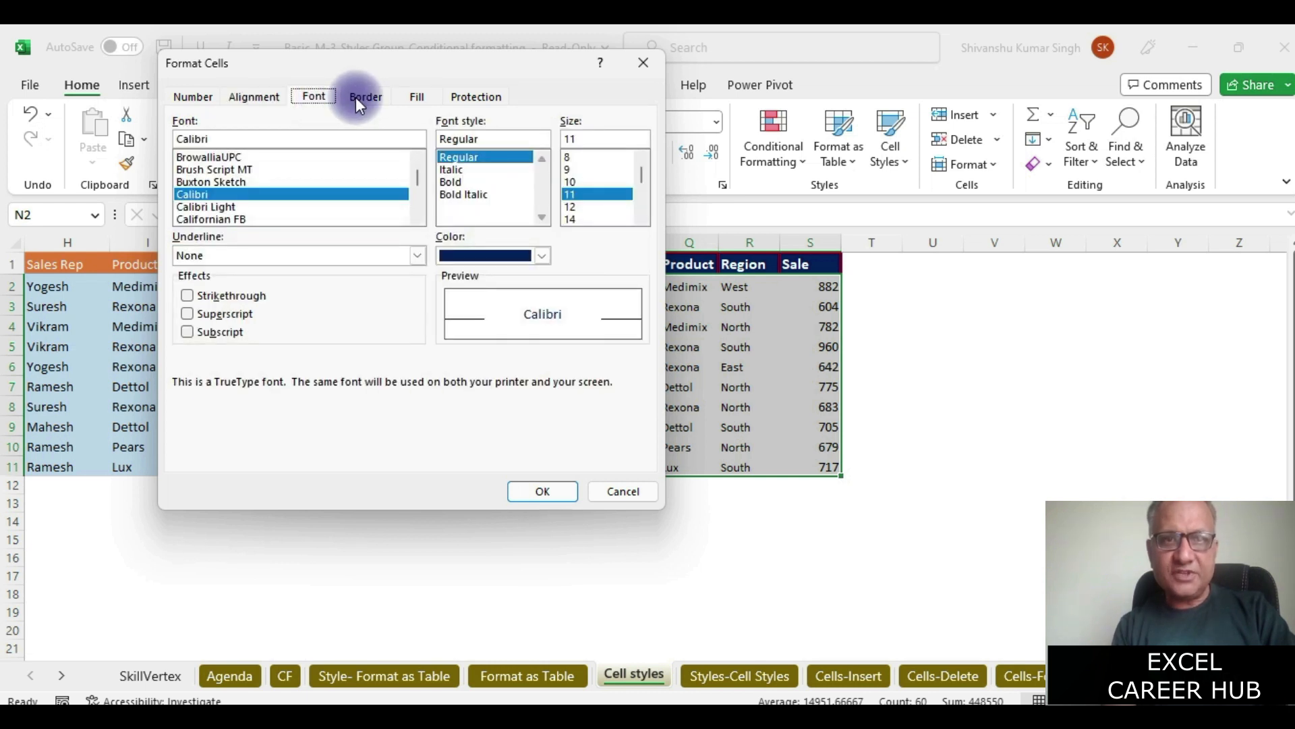
pyautogui.click(355, 97)
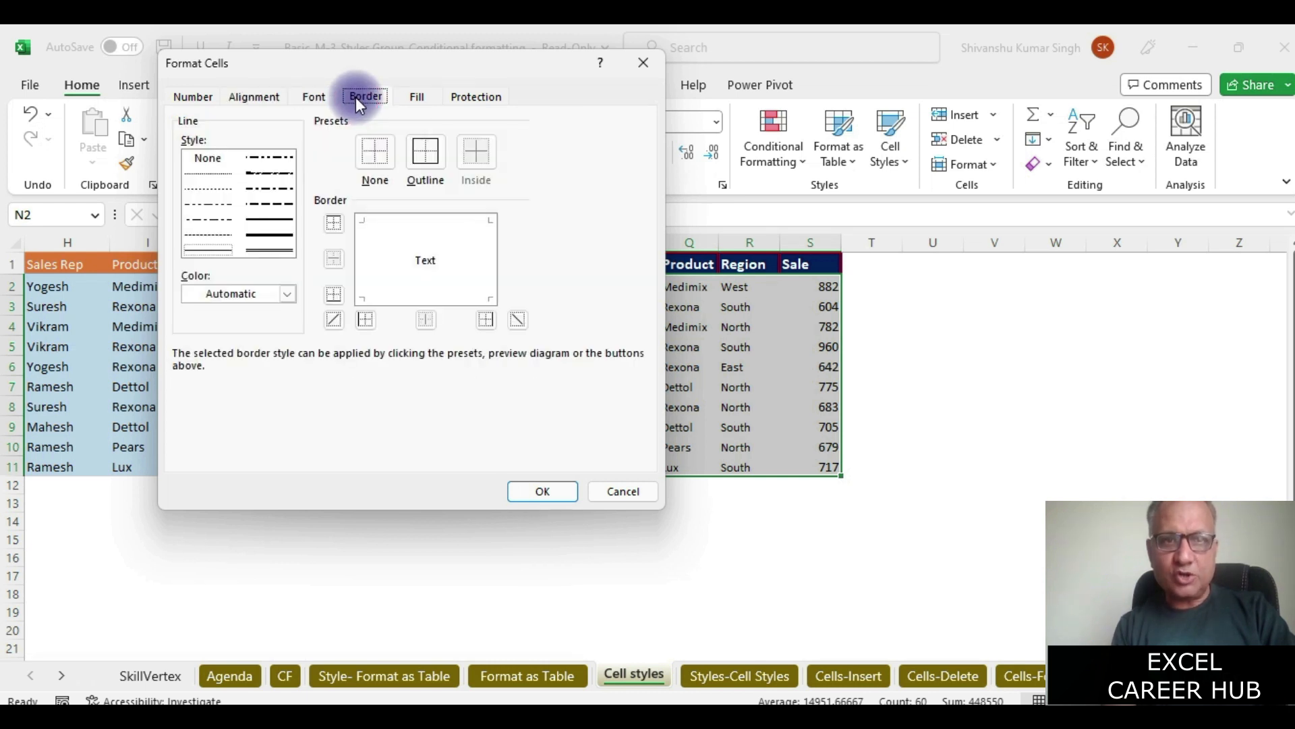
pyautogui.click(431, 152)
pyautogui.click(272, 229)
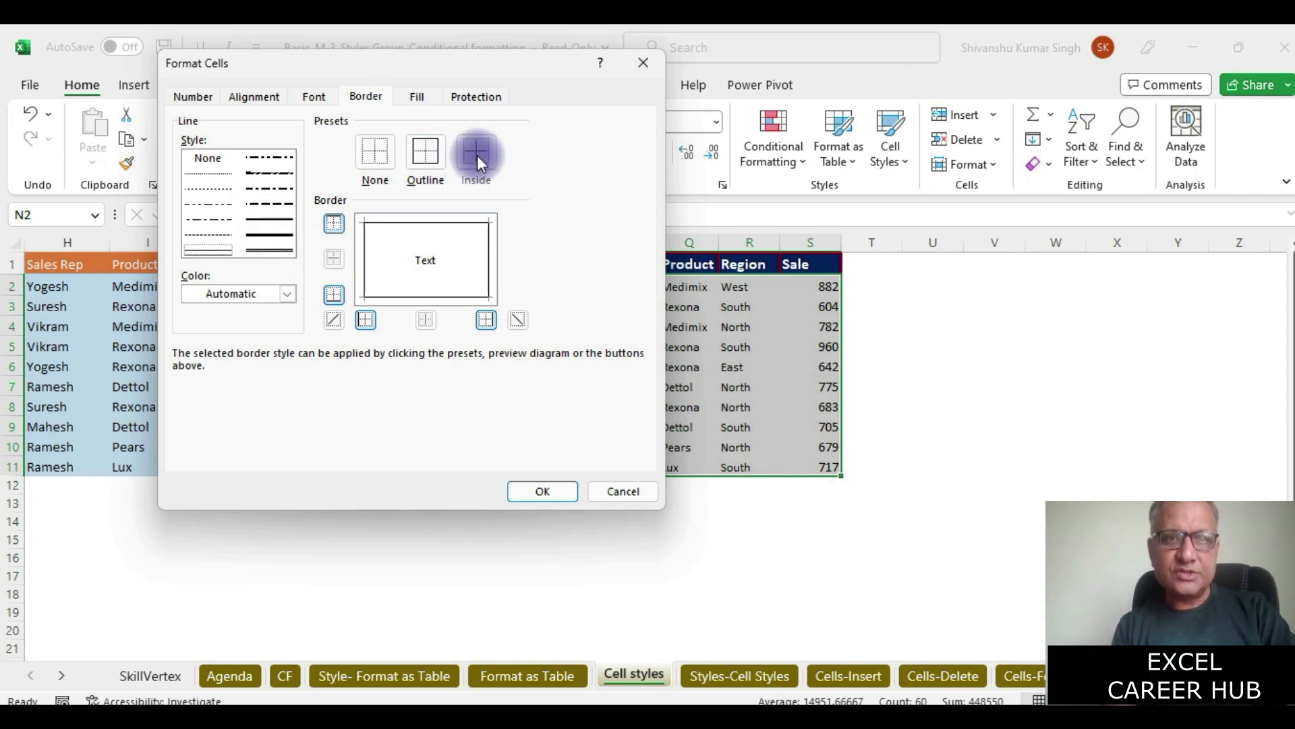
# - Give MainDataStyle a light blue-gray background fill without a pattern and save the new style
pyautogui.click(418, 97)
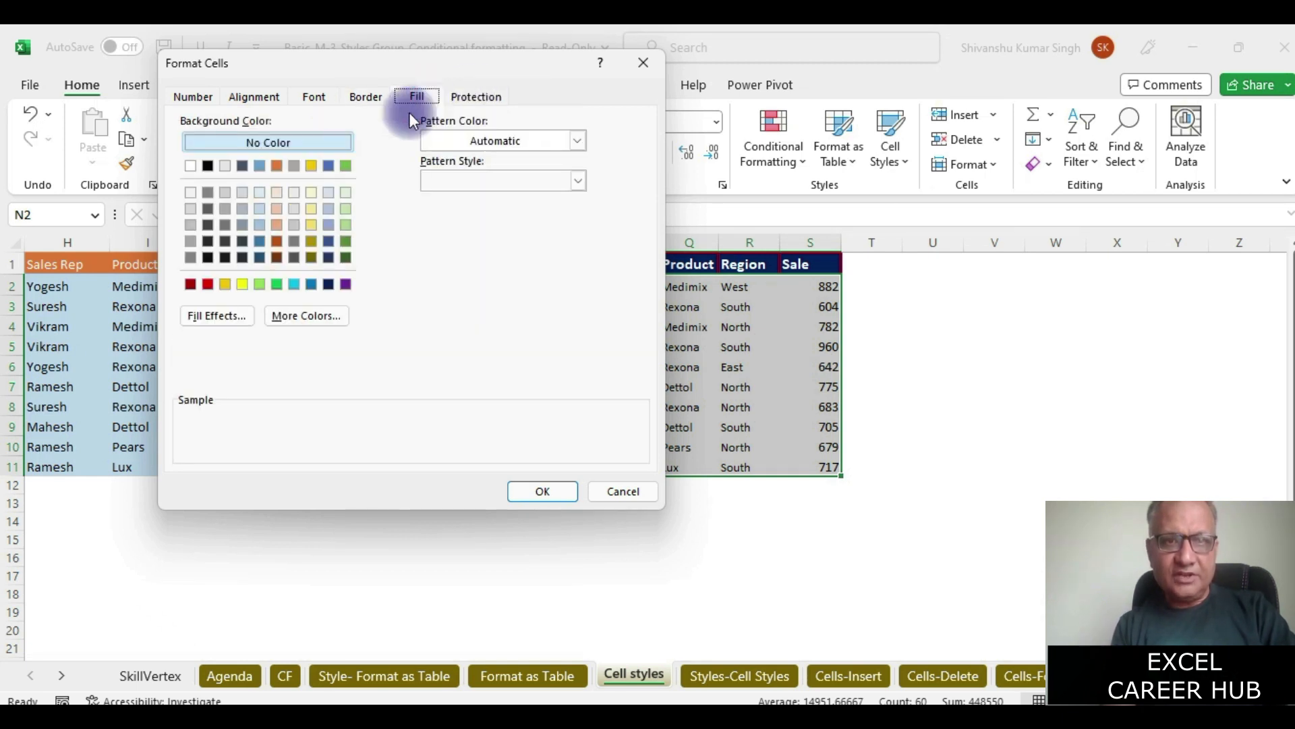
pyautogui.click(245, 210)
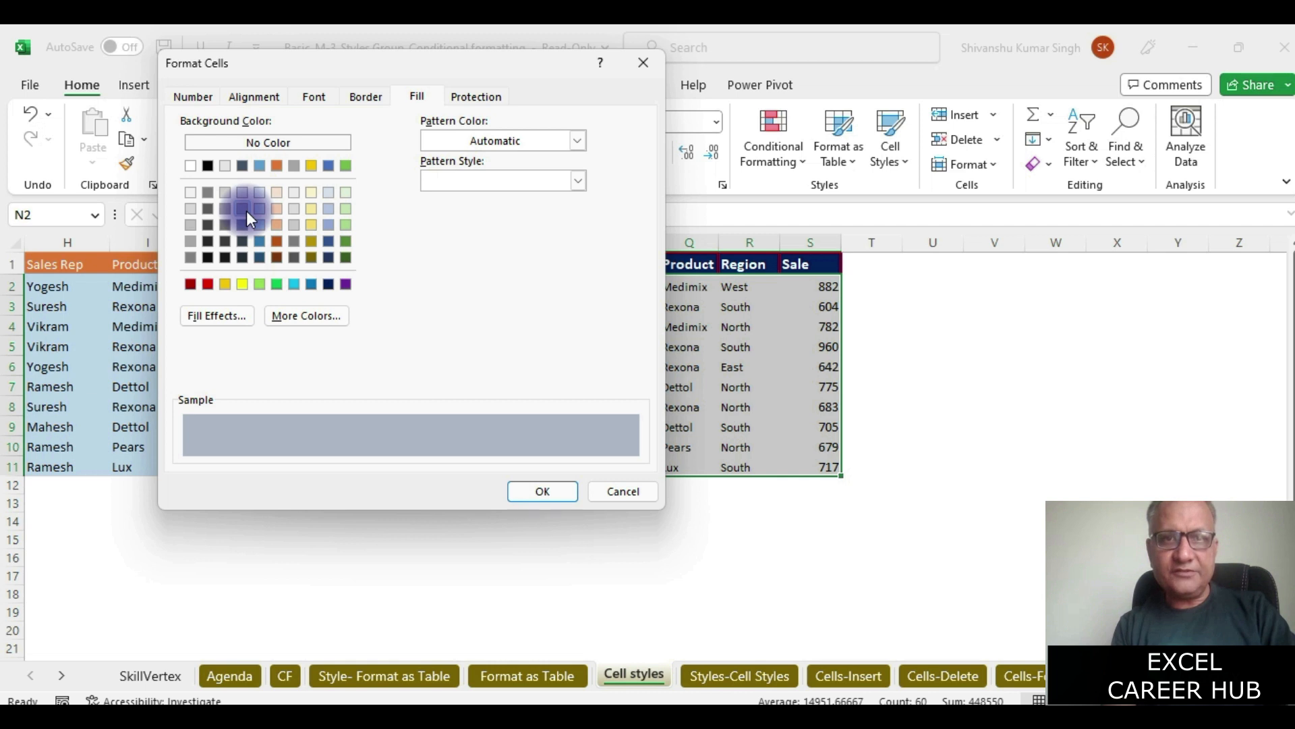
pyautogui.click(582, 183)
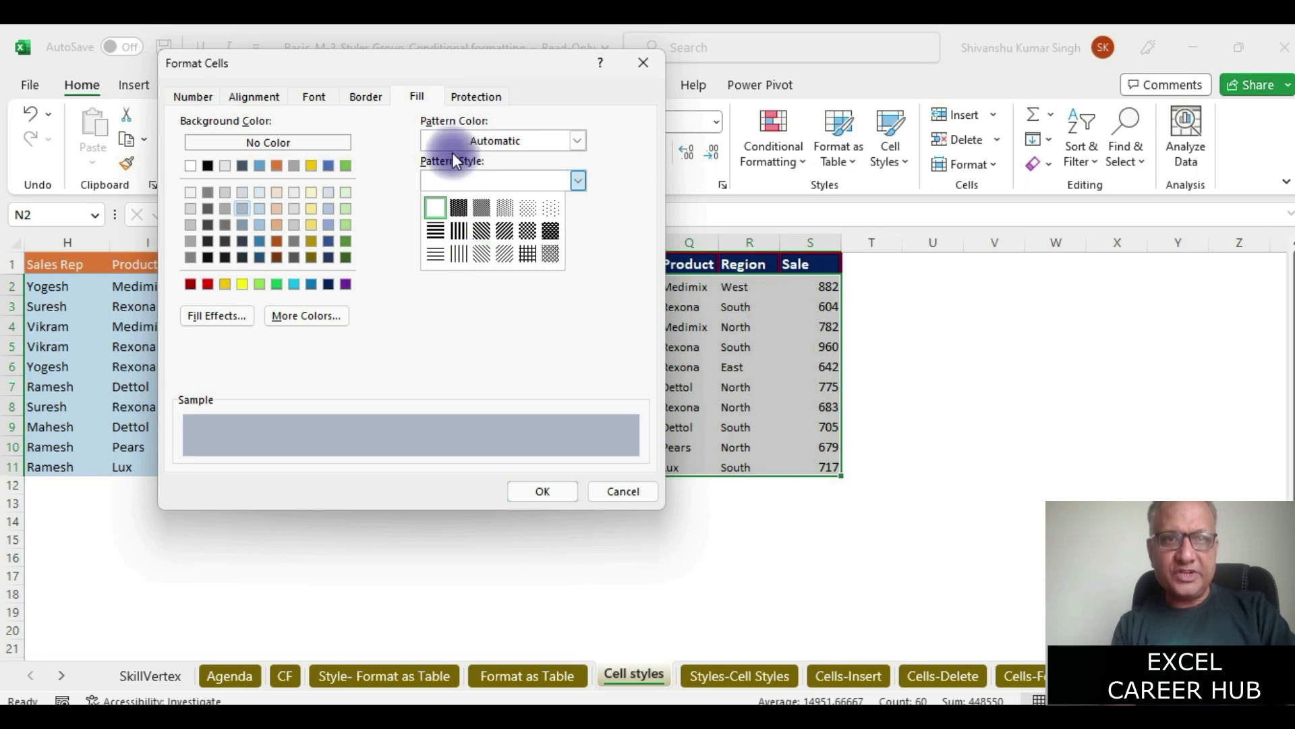
pyautogui.click(550, 491)
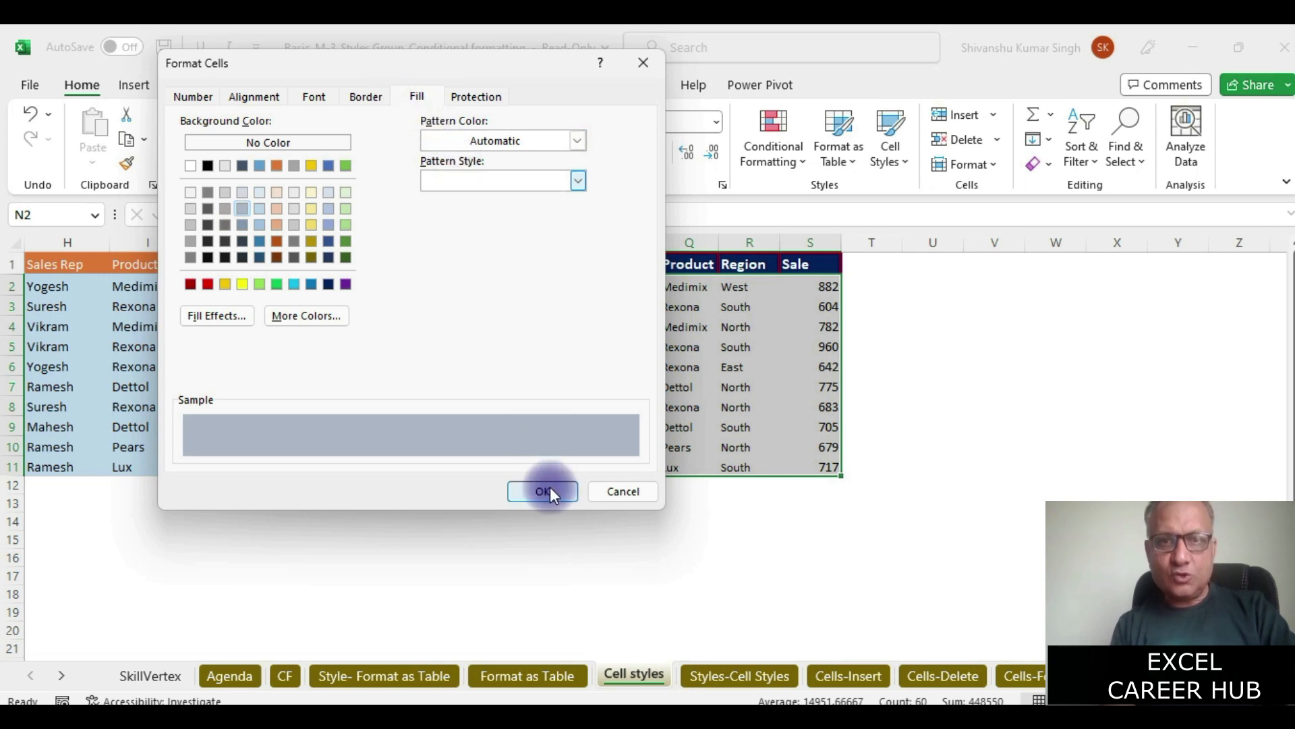
pyautogui.click(545, 492)
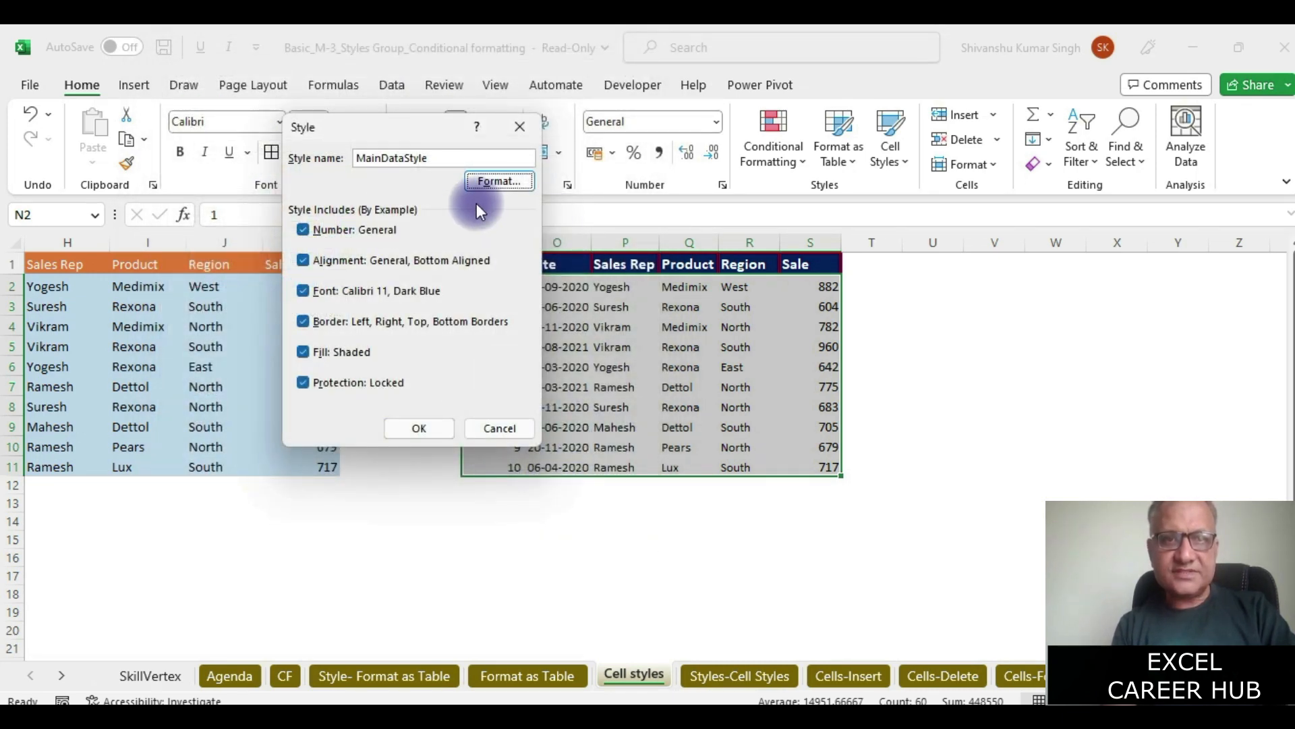
pyautogui.click(419, 424)
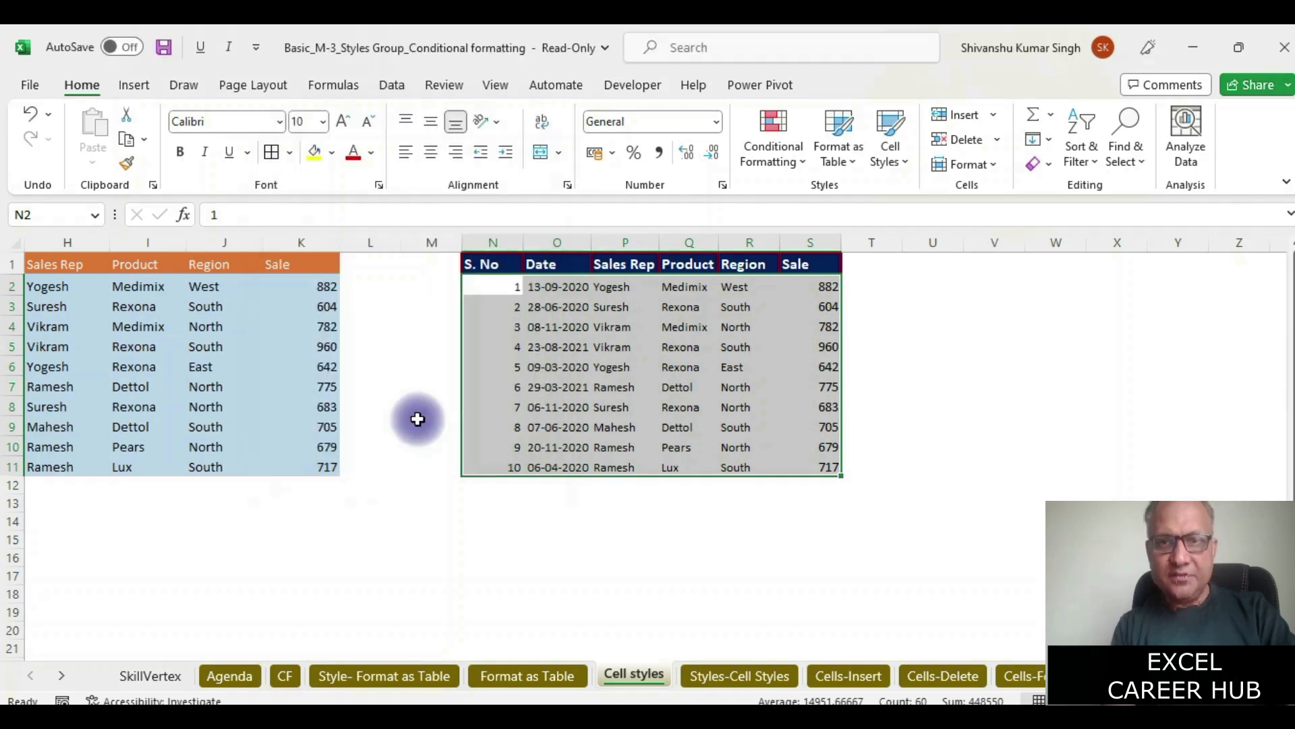
# - Apply the custom MainDataStyle to the selected records N2:S11
pyautogui.click(906, 161)
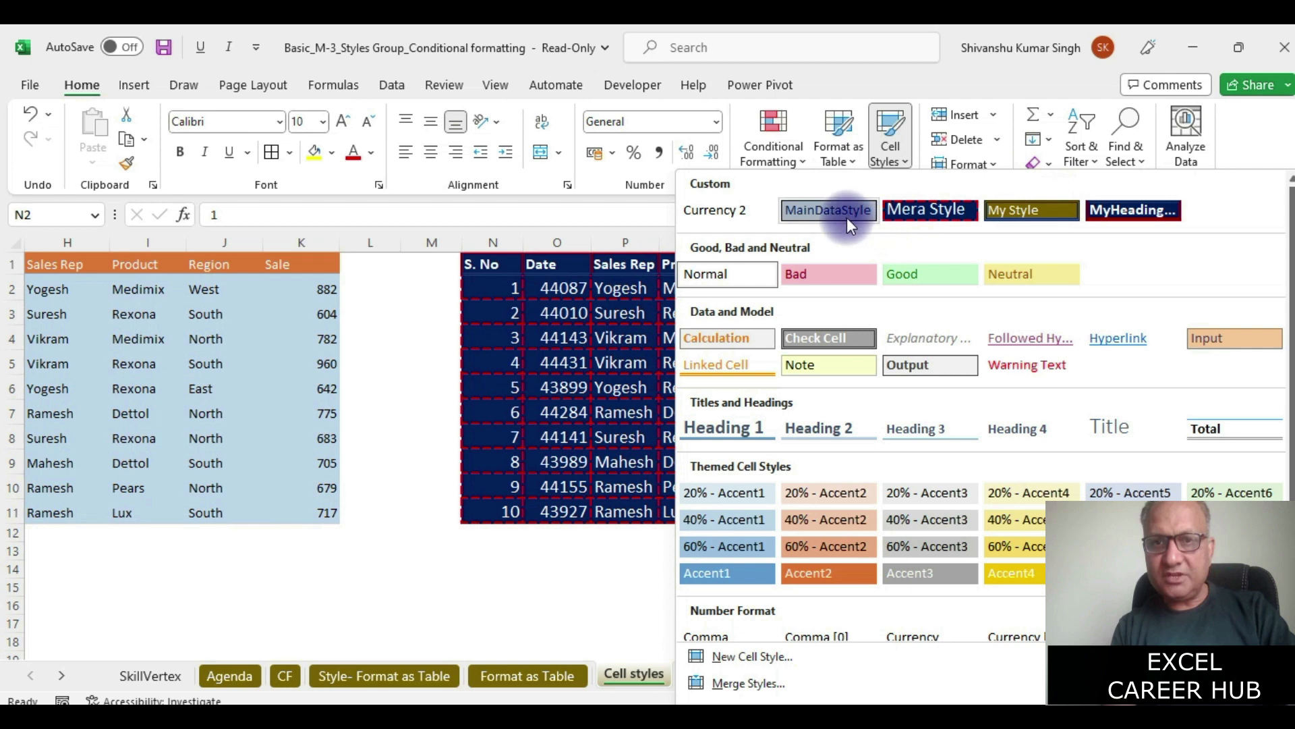
pyautogui.click(845, 213)
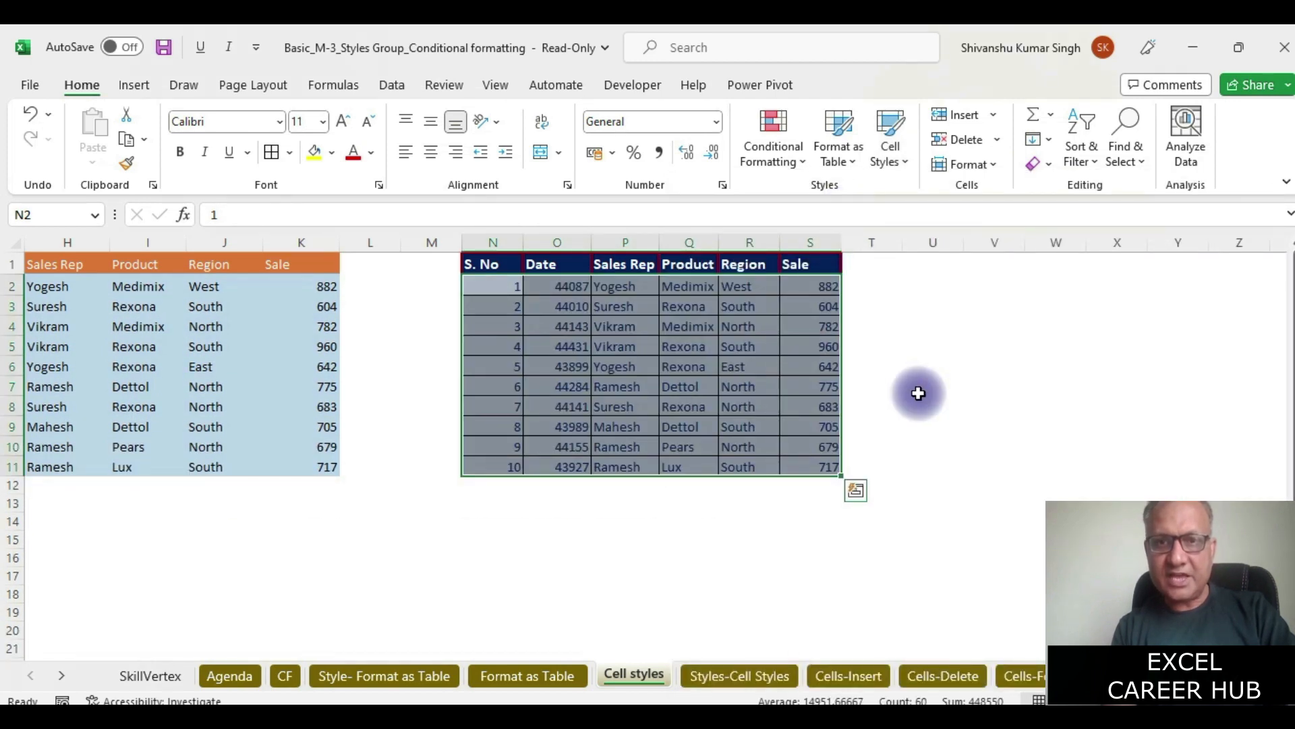
pyautogui.click(917, 388)
pyautogui.moveTo(491, 290); pyautogui.dragTo(814, 476)
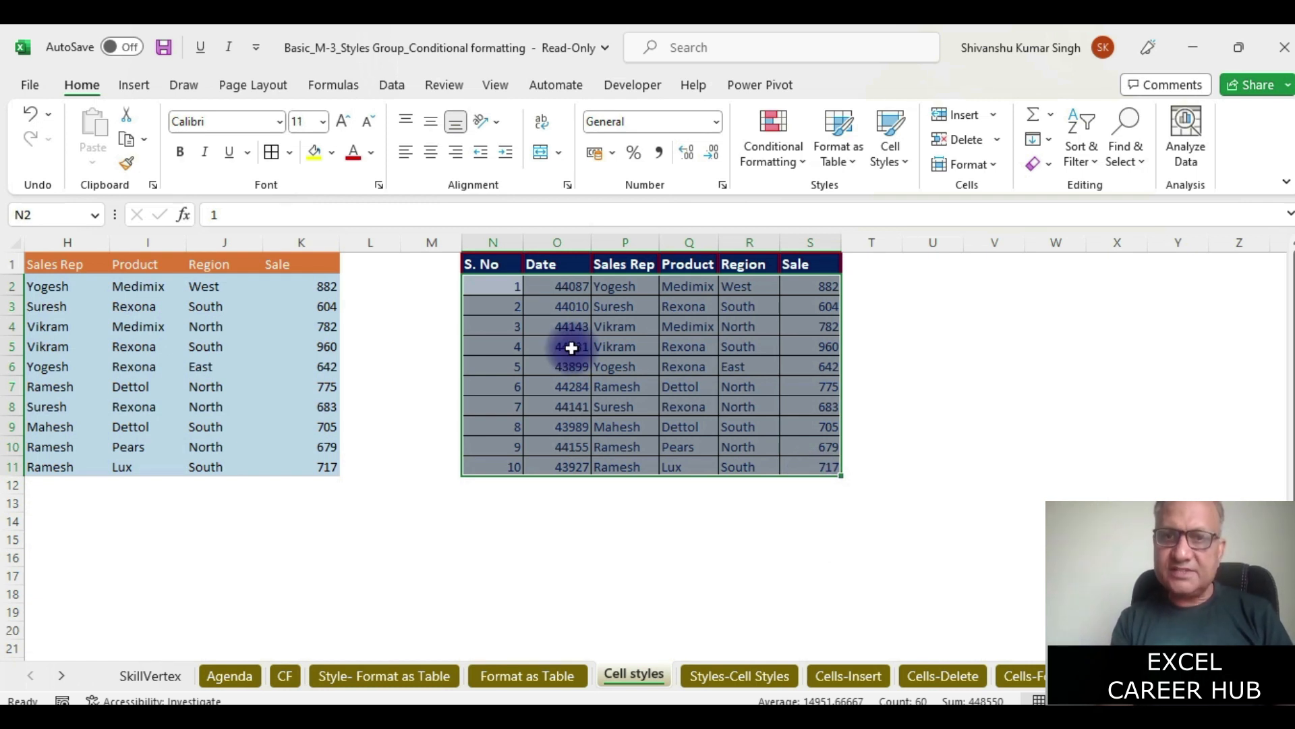
pyautogui.click(904, 167)
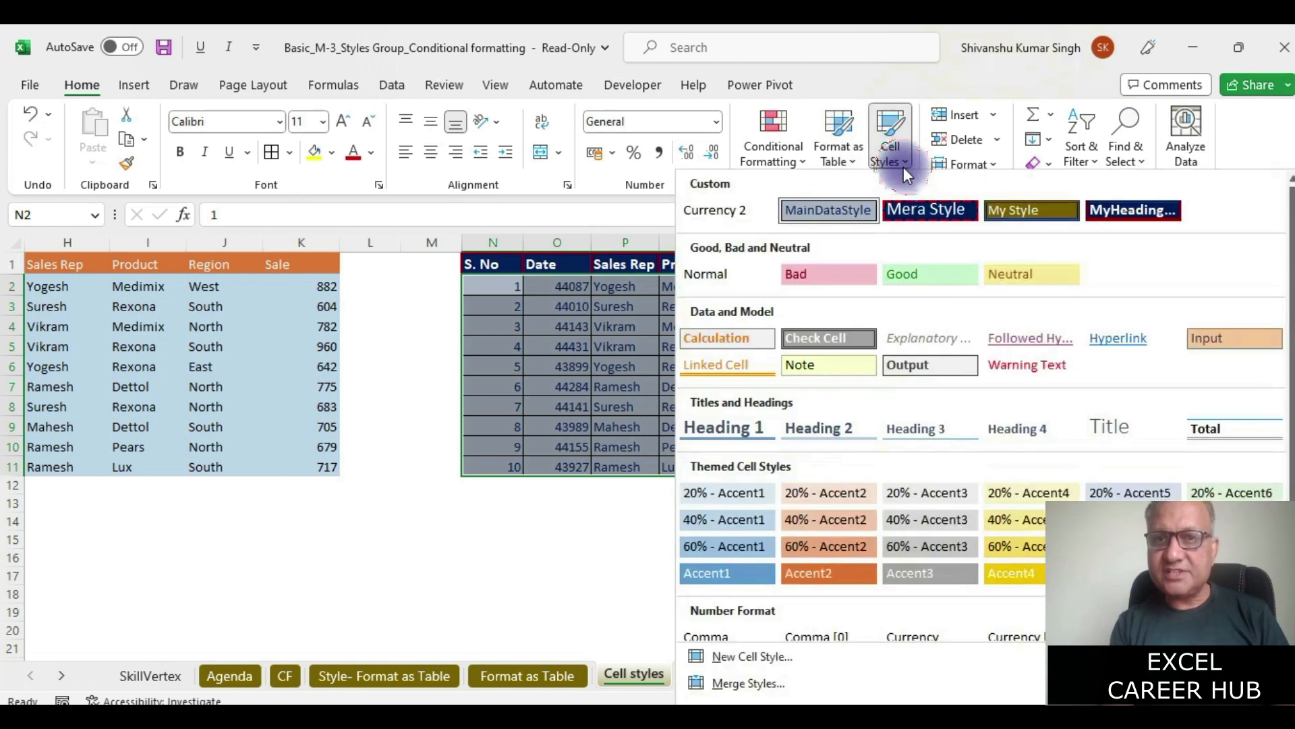
pyautogui.click(410, 462)
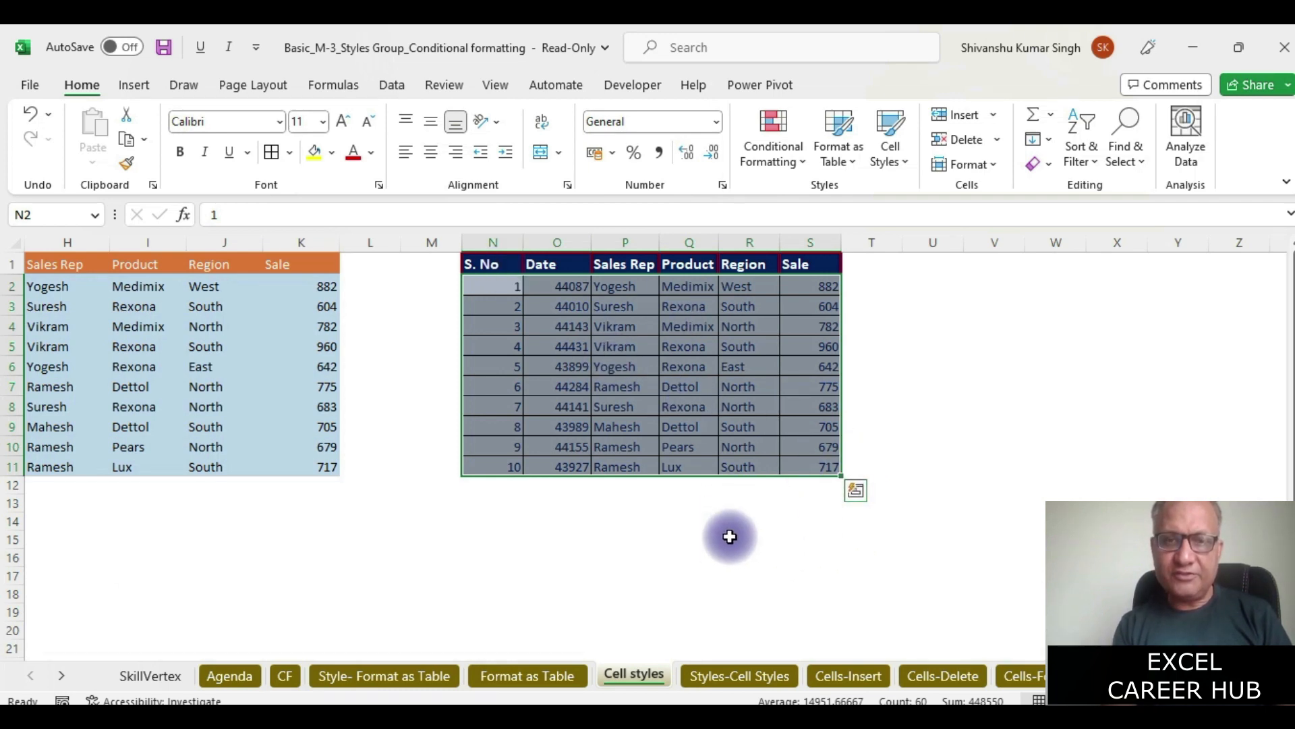
# - Copy the dataset F1:K21 from the Format as Table sheet to V1 on the Cell styles sheet and auto-fit the Date column
pyautogui.click(518, 675)
pyautogui.moveTo(109, 257); pyautogui.dragTo(396, 590)
pyautogui.hotkey('ctrl', 'c')
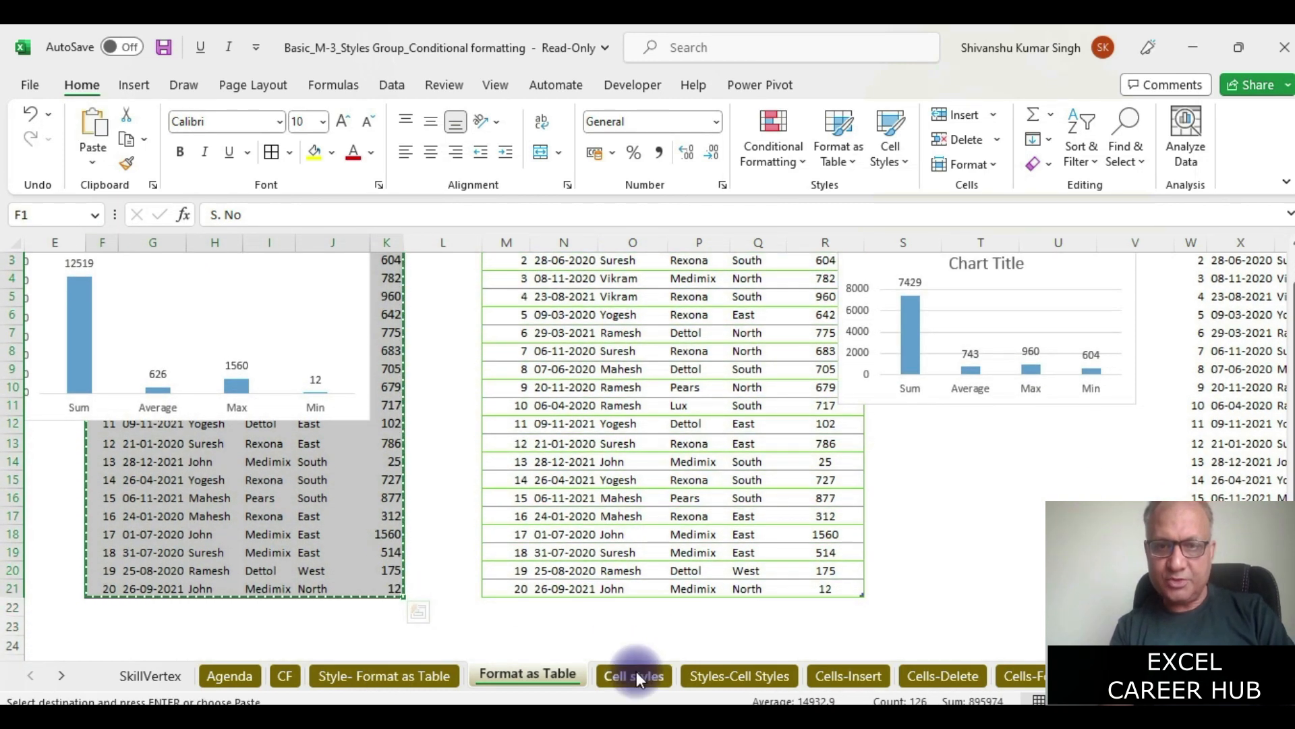
pyautogui.click(634, 675)
pyautogui.click(983, 262)
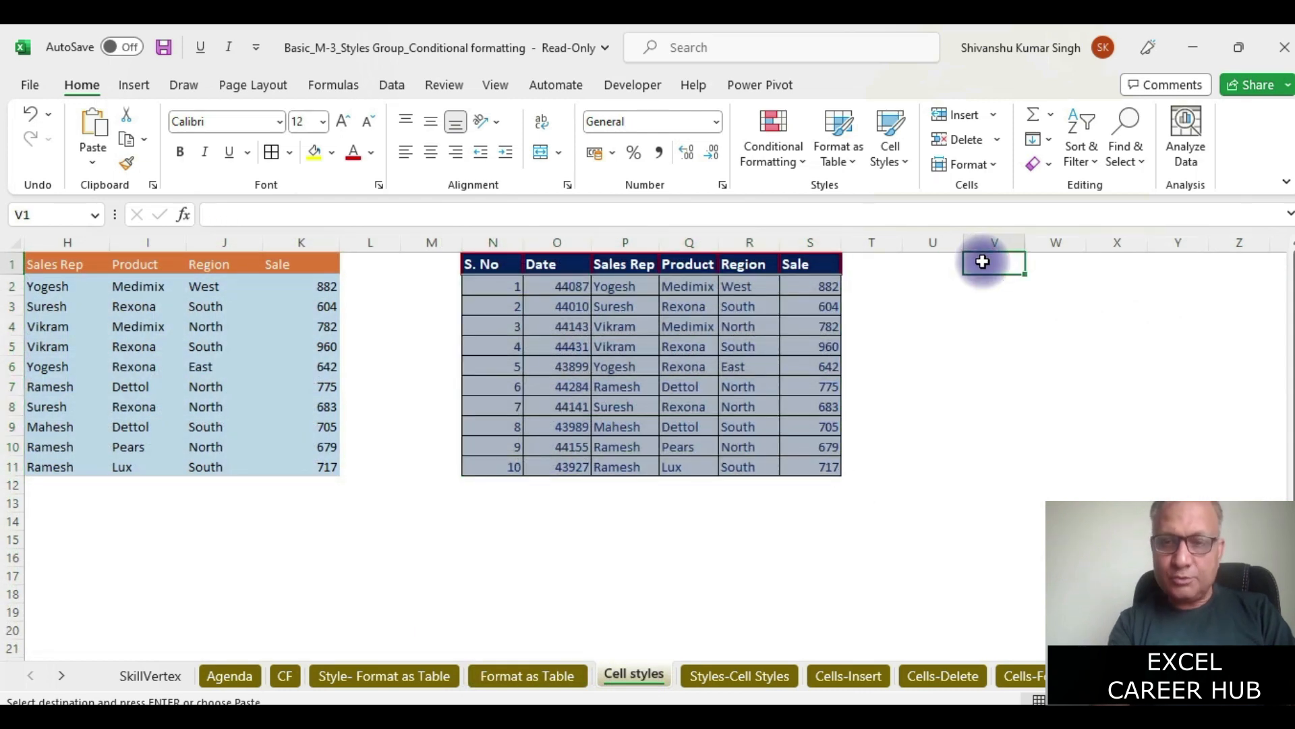
pyautogui.hotkey('ctrl', 'v')
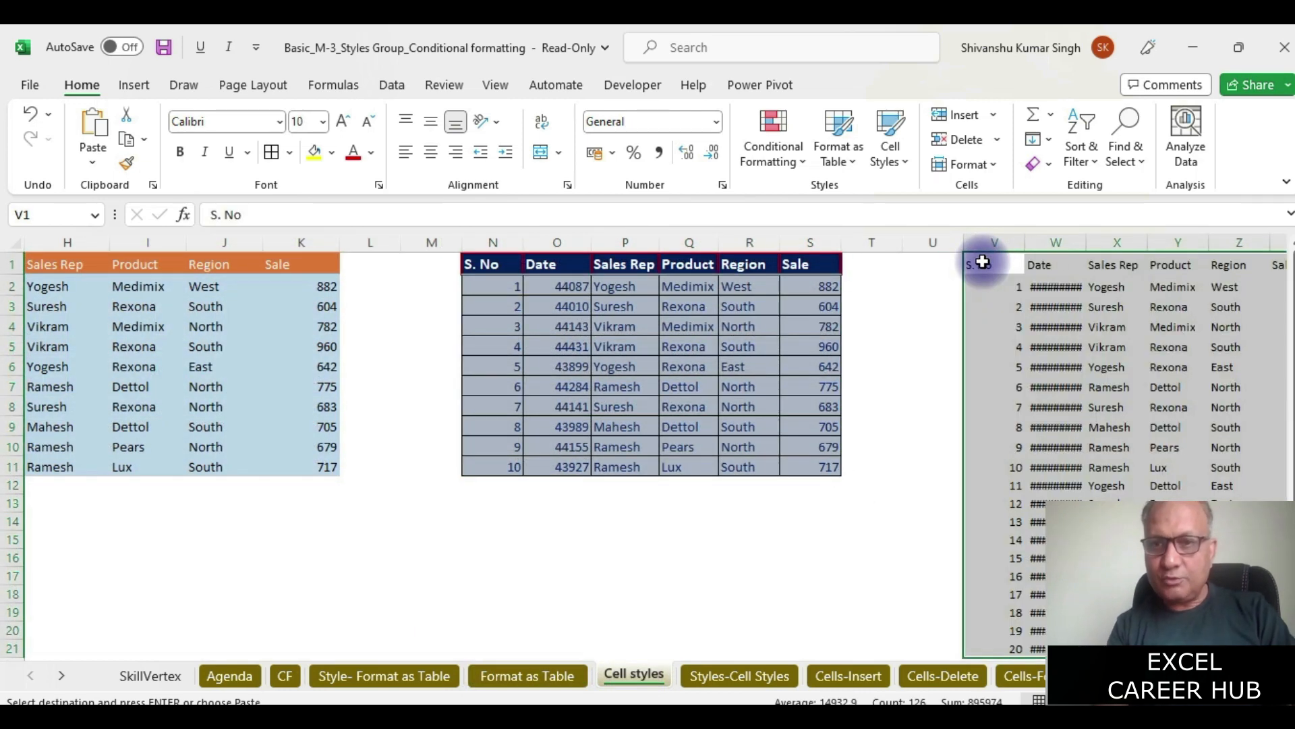
pyautogui.doubleClick(1084, 242)
# - Apply the custom MyHeadingStyle to the header row V1:AA1 of the newly pasted dataset
pyautogui.click(1005, 260)
pyautogui.moveTo(1005, 260); pyautogui.dragTo(1185, 274)
pyautogui.click(905, 157)
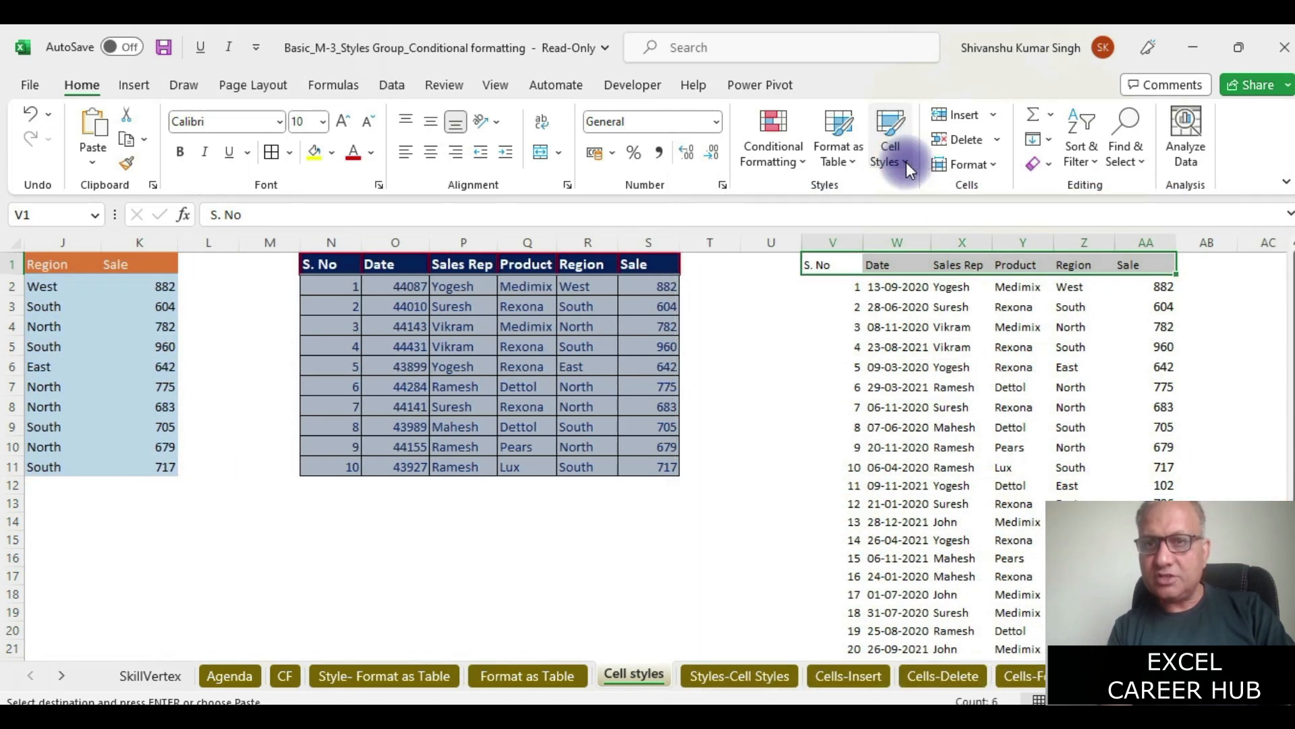
pyautogui.click(1108, 206)
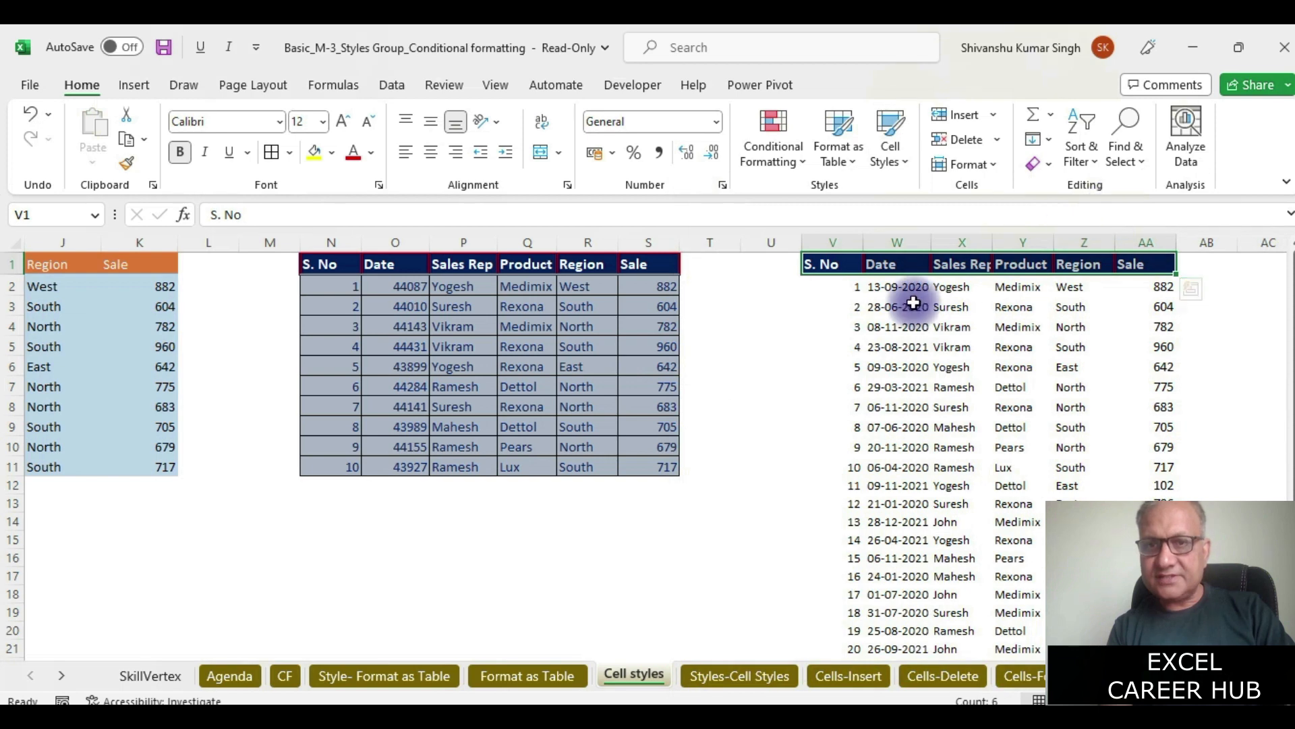
# - Apply MainDataStyle to the records V2:AA21 and auto-fit the width of the Sales Rep column X
pyautogui.click(833, 286)
pyautogui.hotkey('ctrl', 'shift', 'Right')
pyautogui.hotkey('ctrl', 'shift', 'Down')
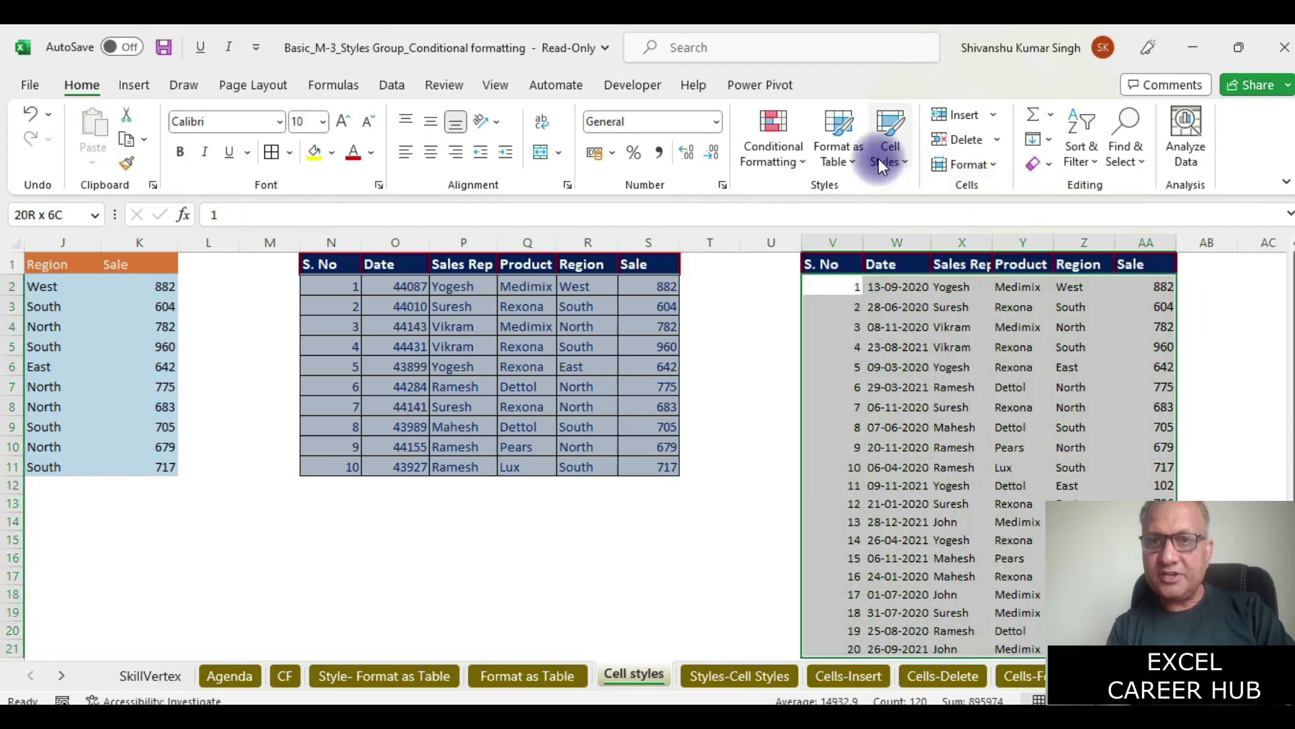
pyautogui.click(908, 162)
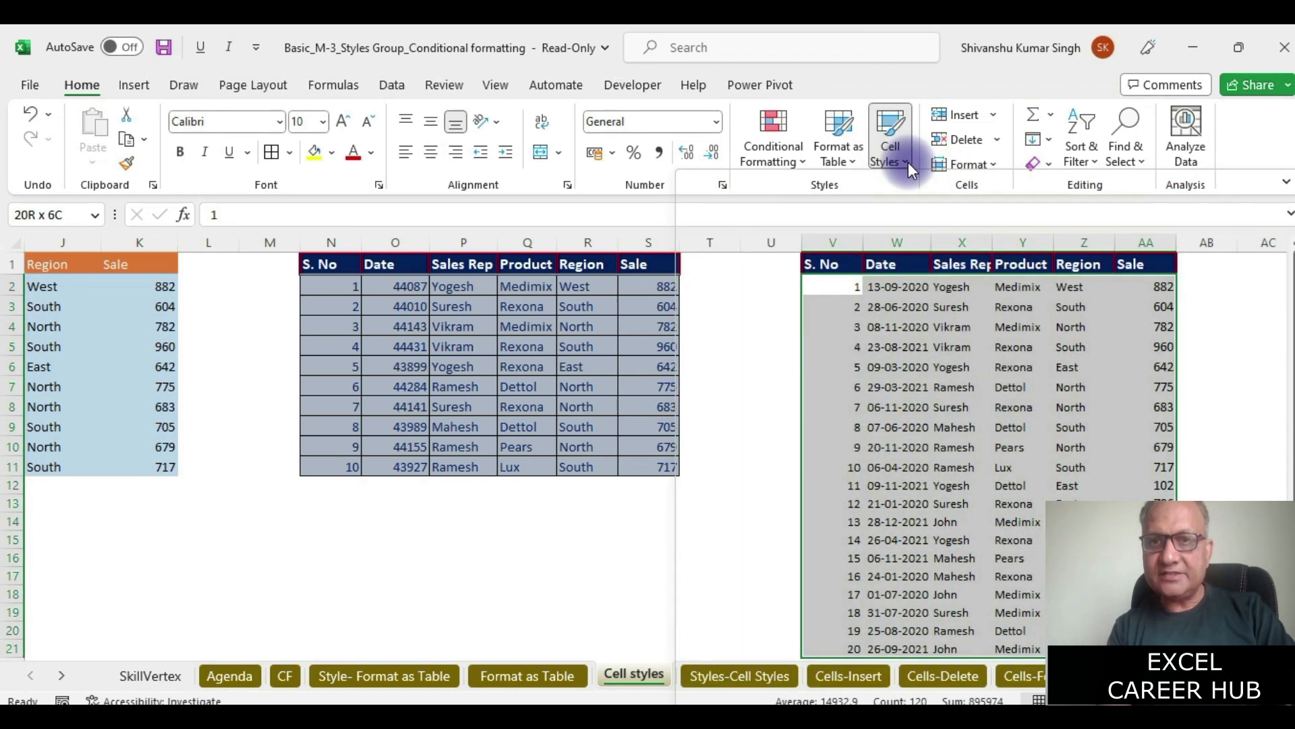
pyautogui.click(811, 213)
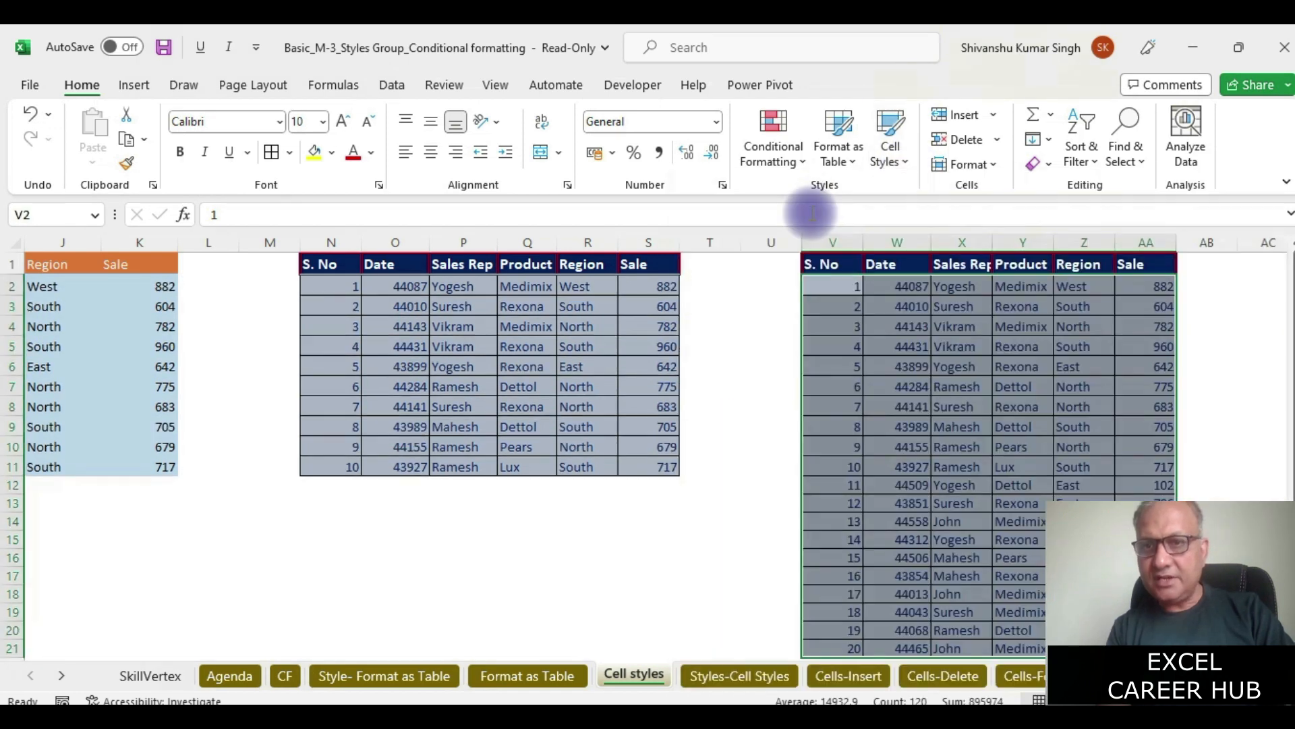
pyautogui.click(1225, 359)
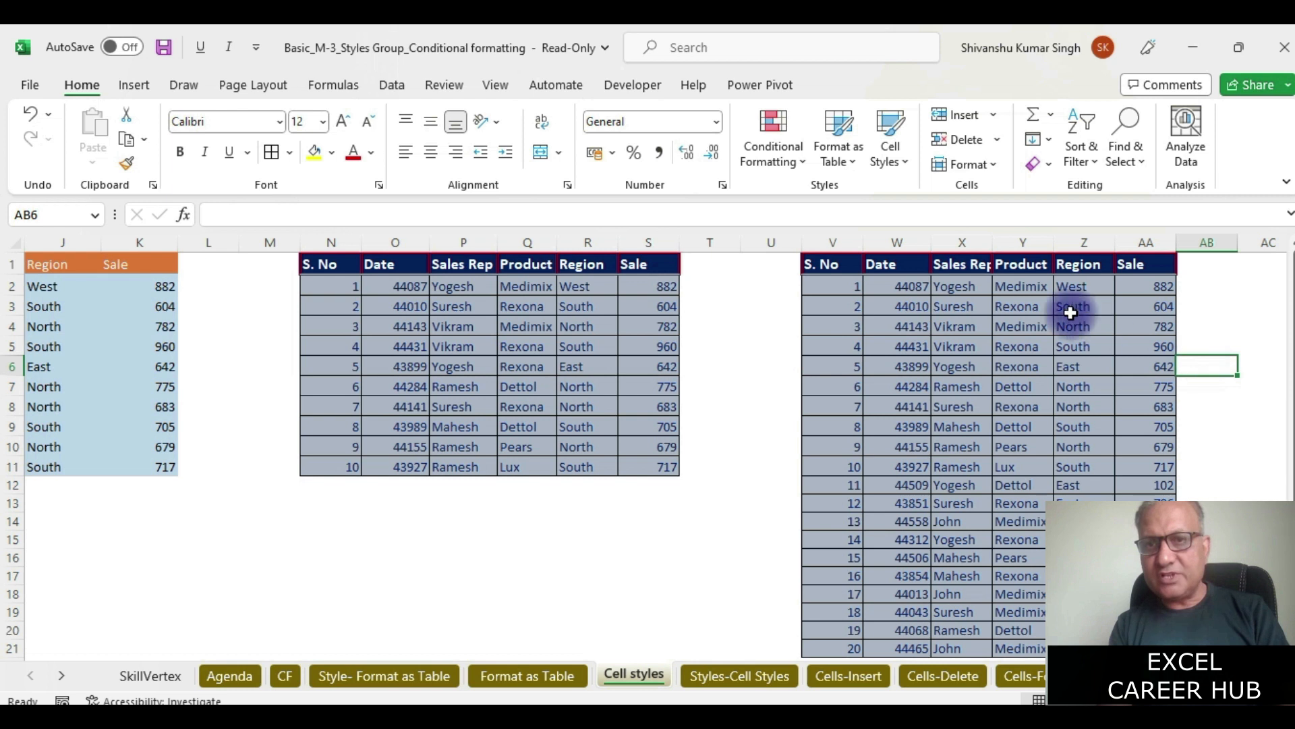
pyautogui.doubleClick(992, 240)
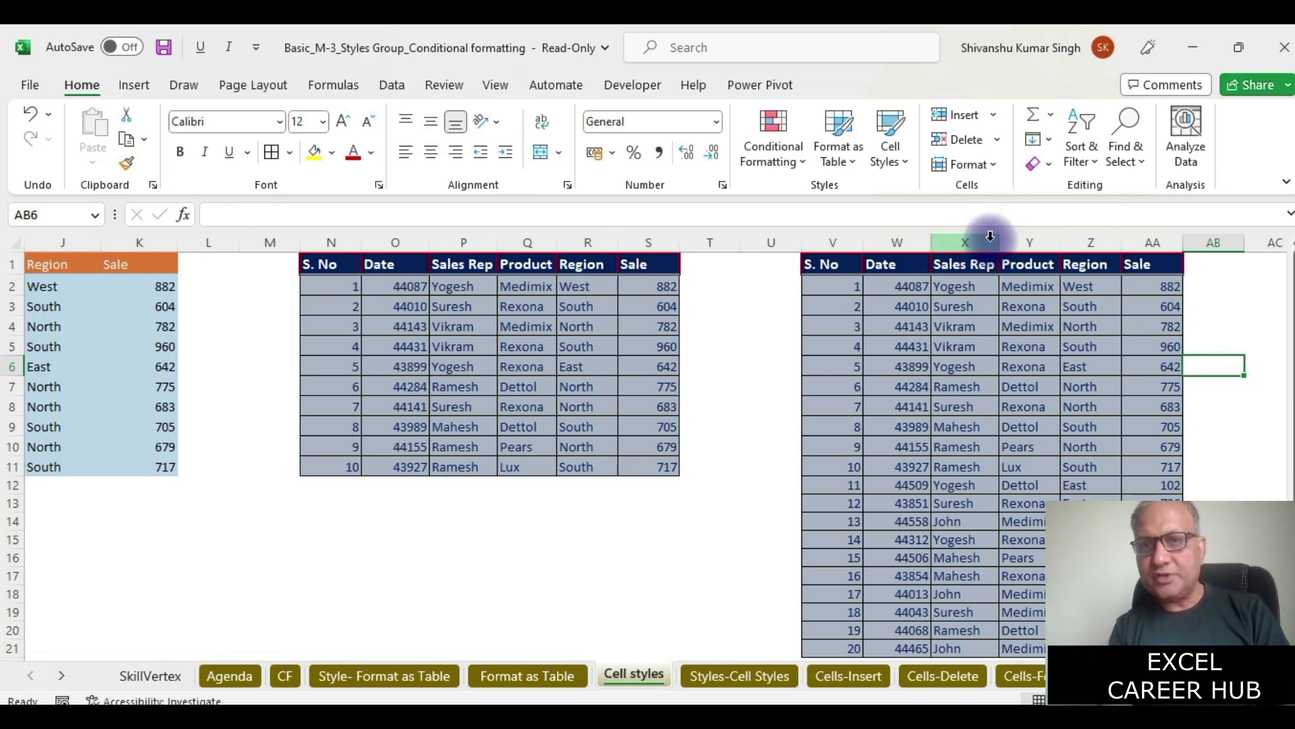